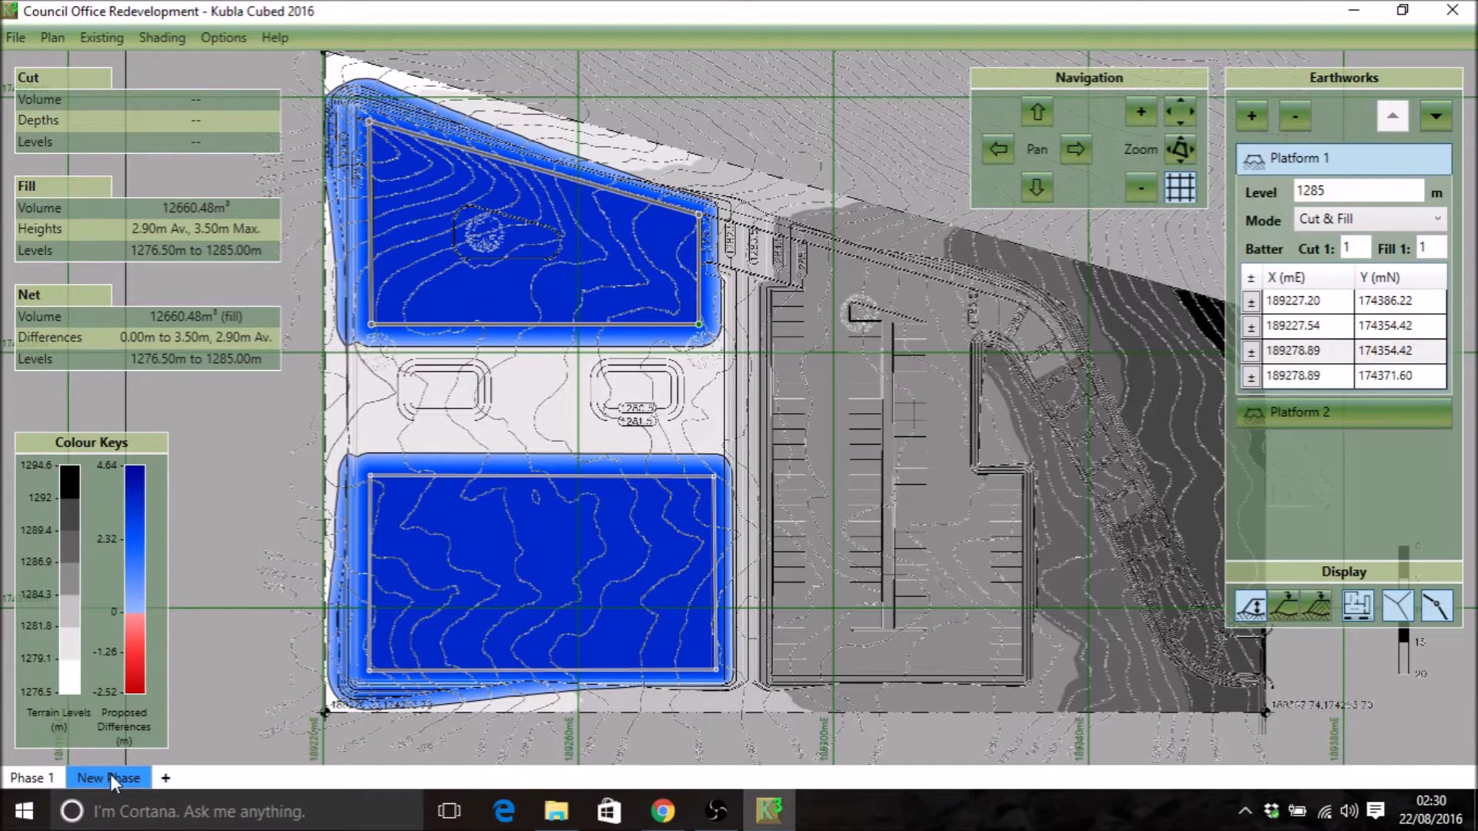
left_click(16, 38)
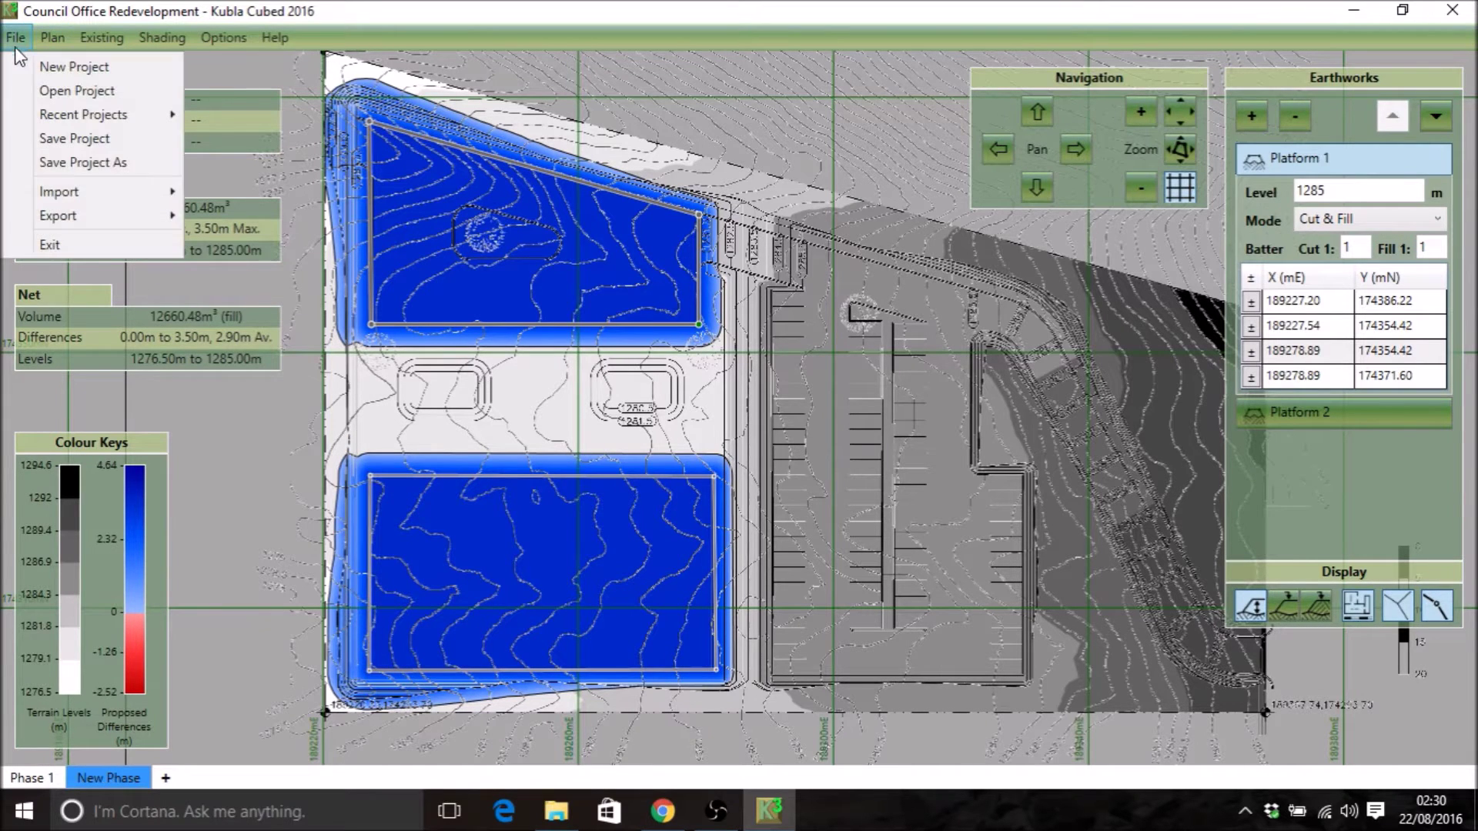
mouse_move(125, 220)
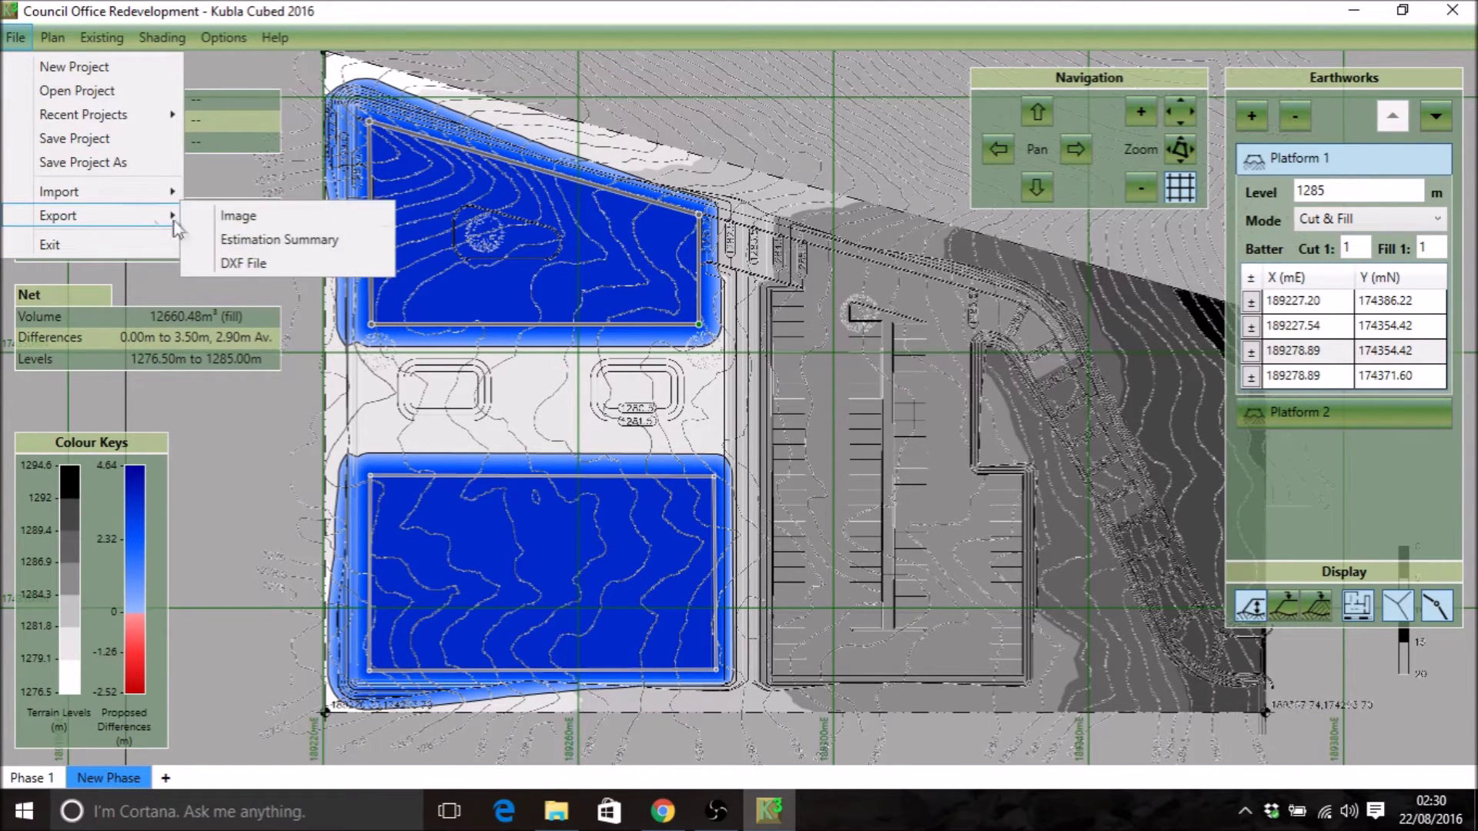
left_click(253, 260)
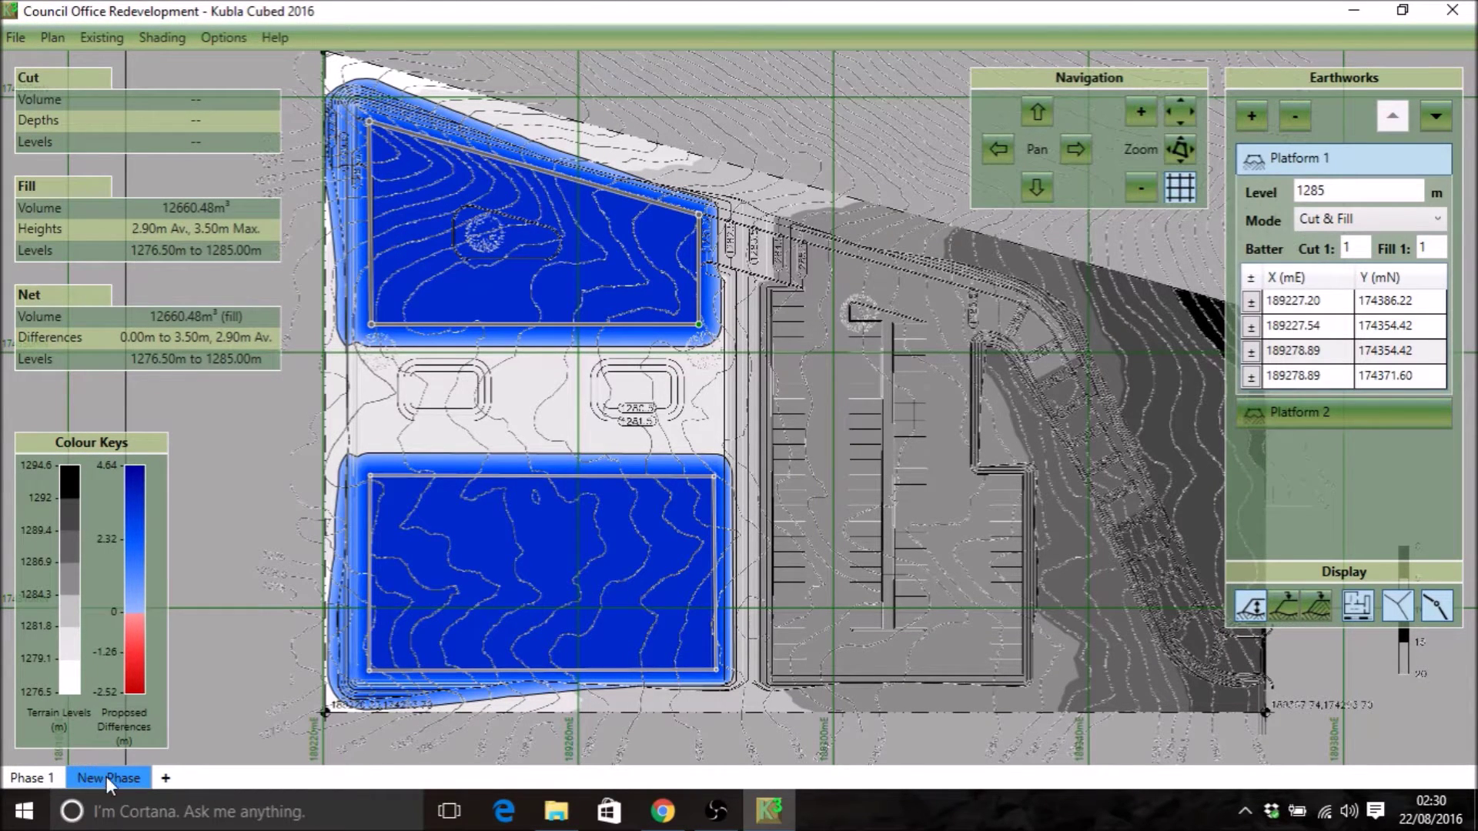
left_click(16, 37)
mouse_move(100, 219)
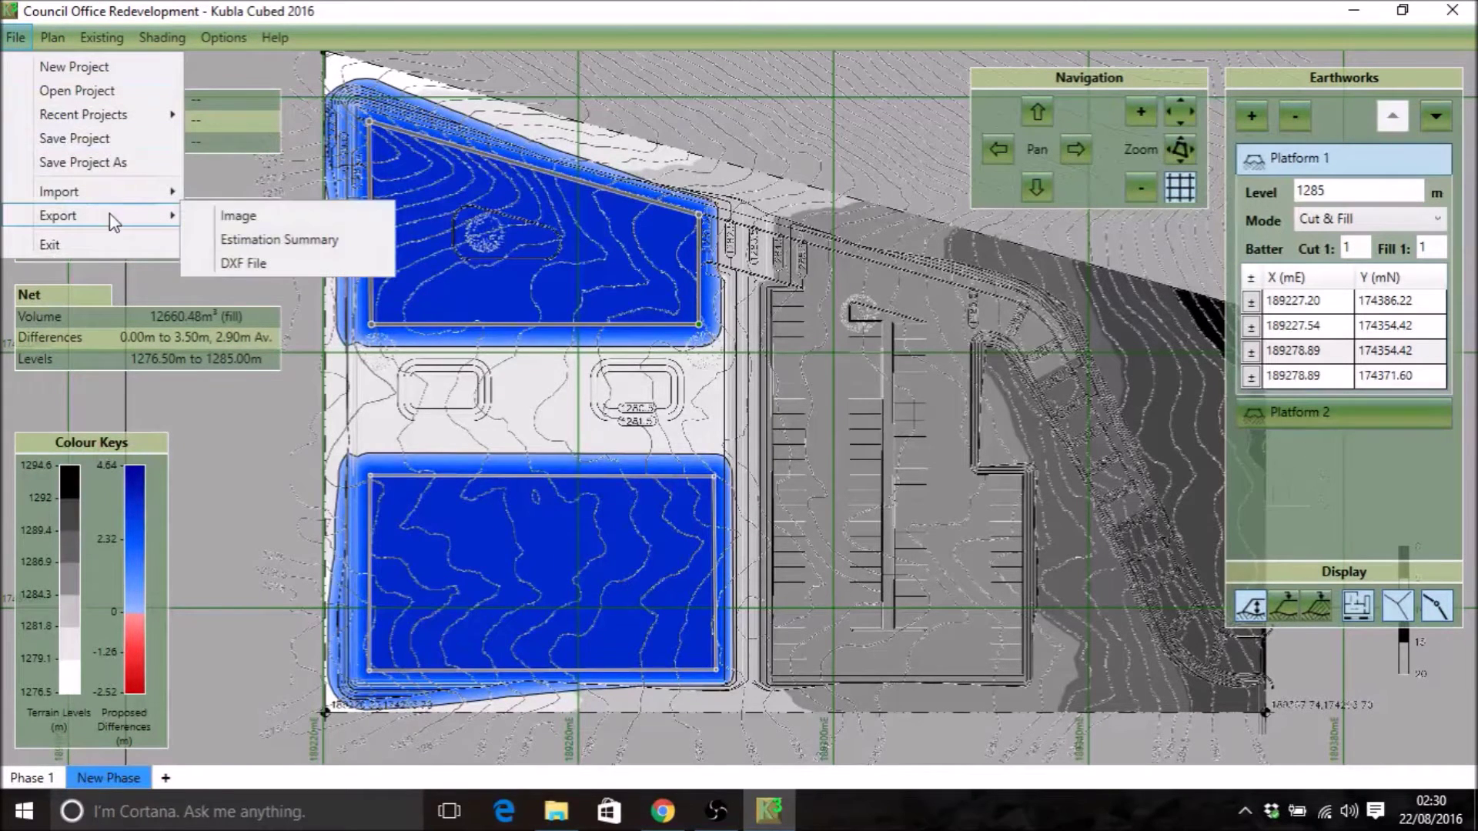
left_click(252, 270)
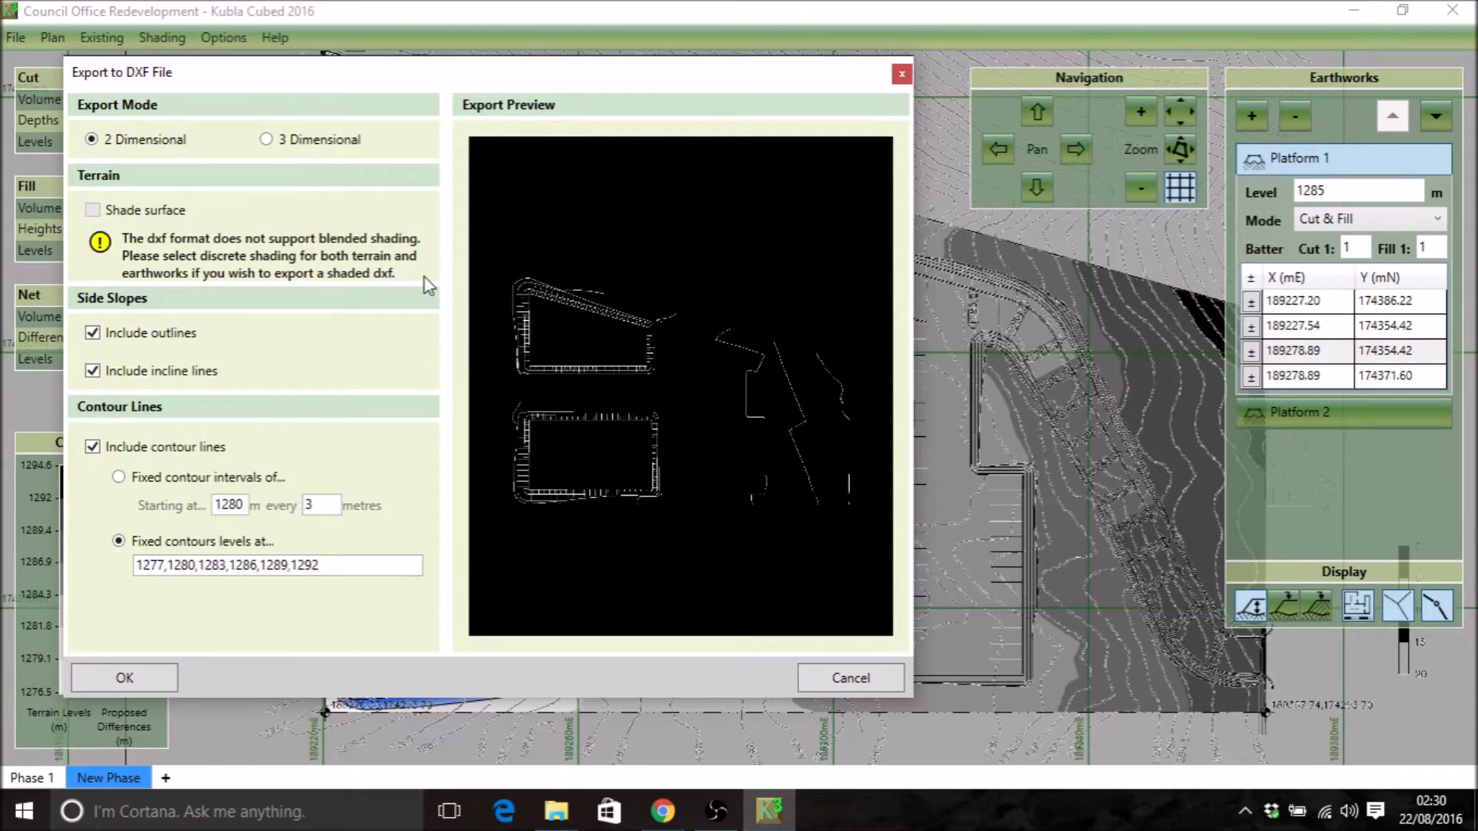
left_click(847, 679)
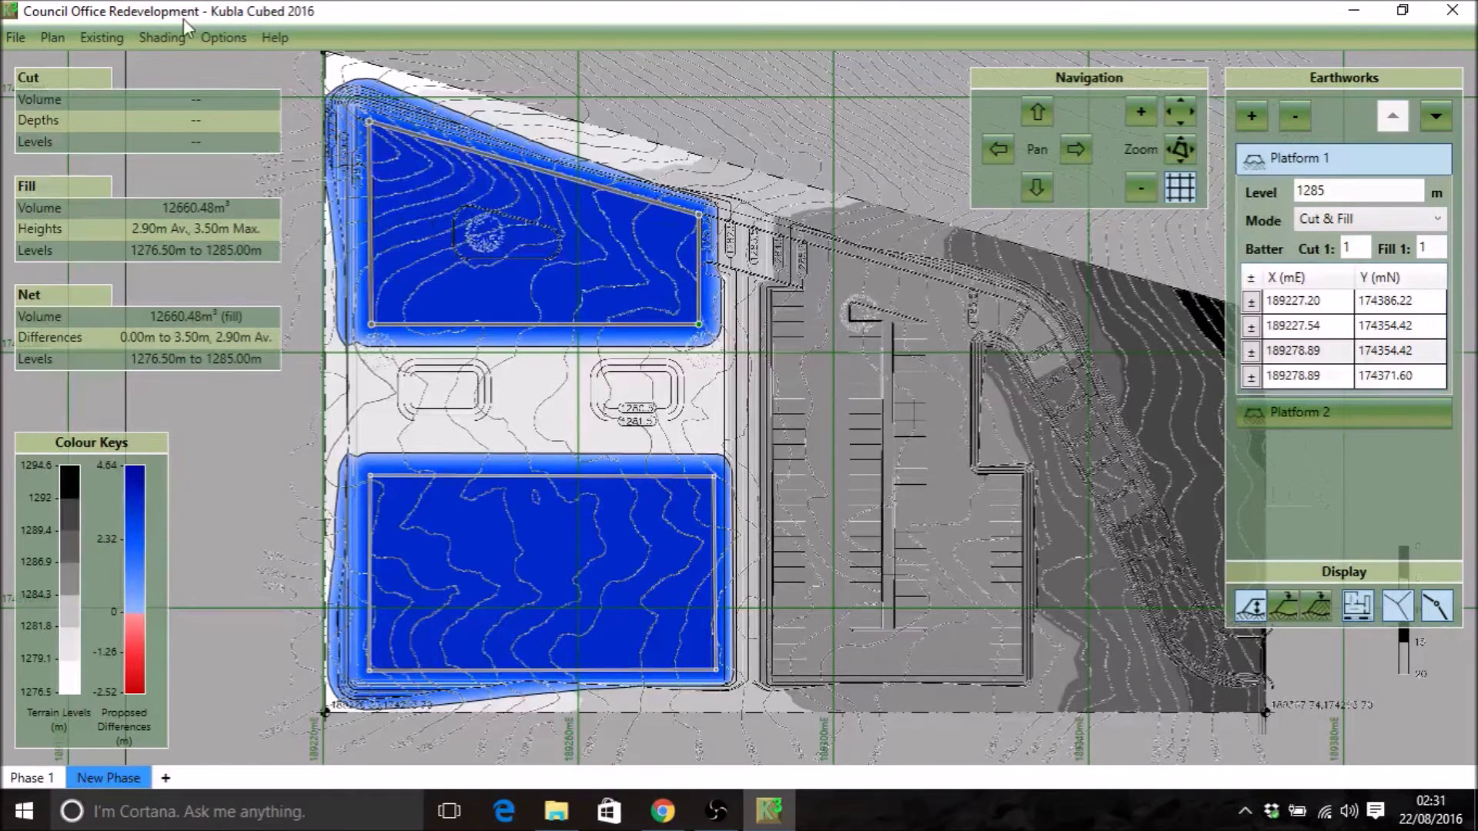
Step: Set the shading of the earthworks differences to Discrete and apply it to the plan
left_click(171, 38)
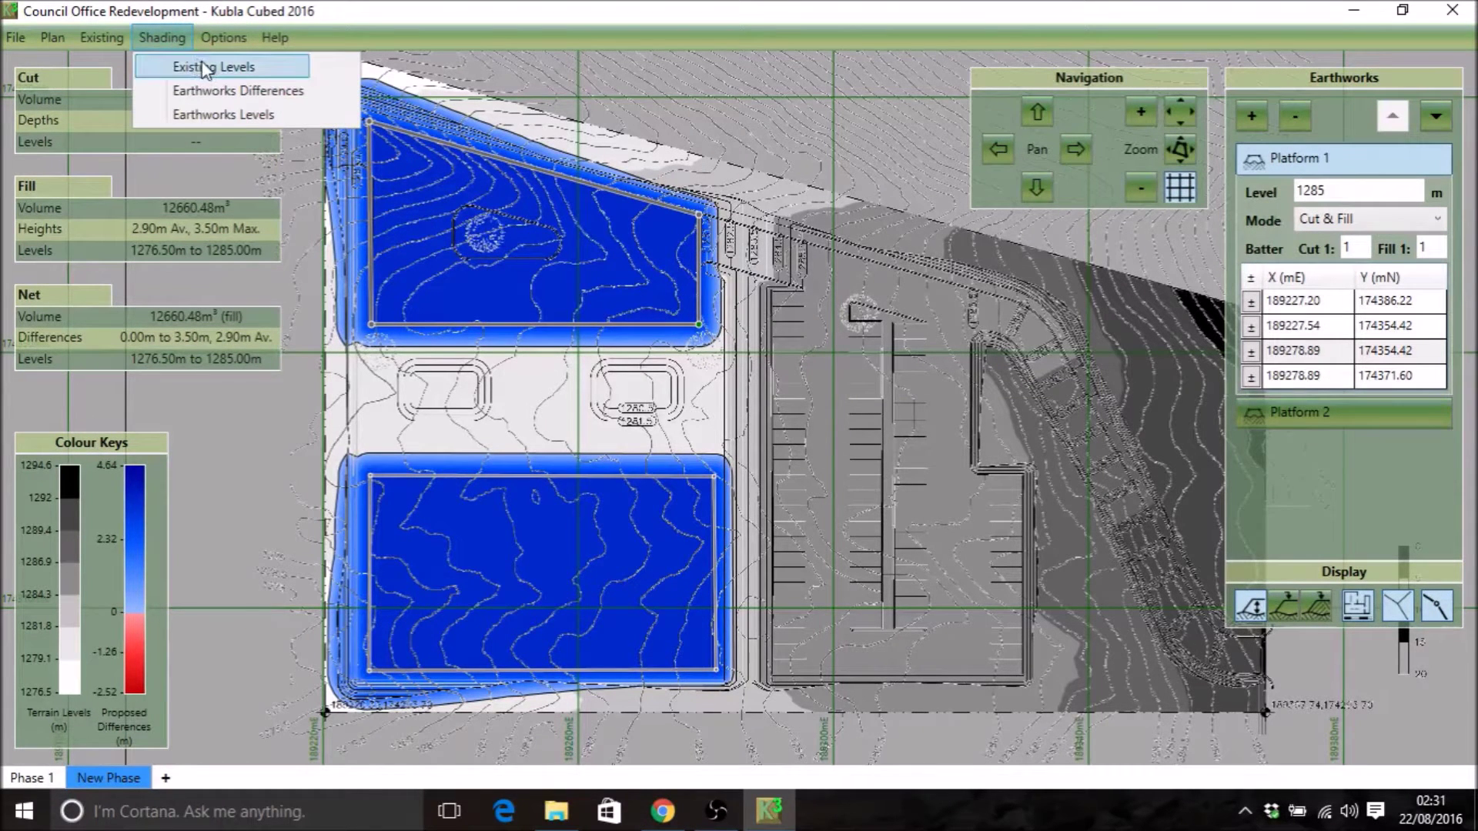
left_click(227, 91)
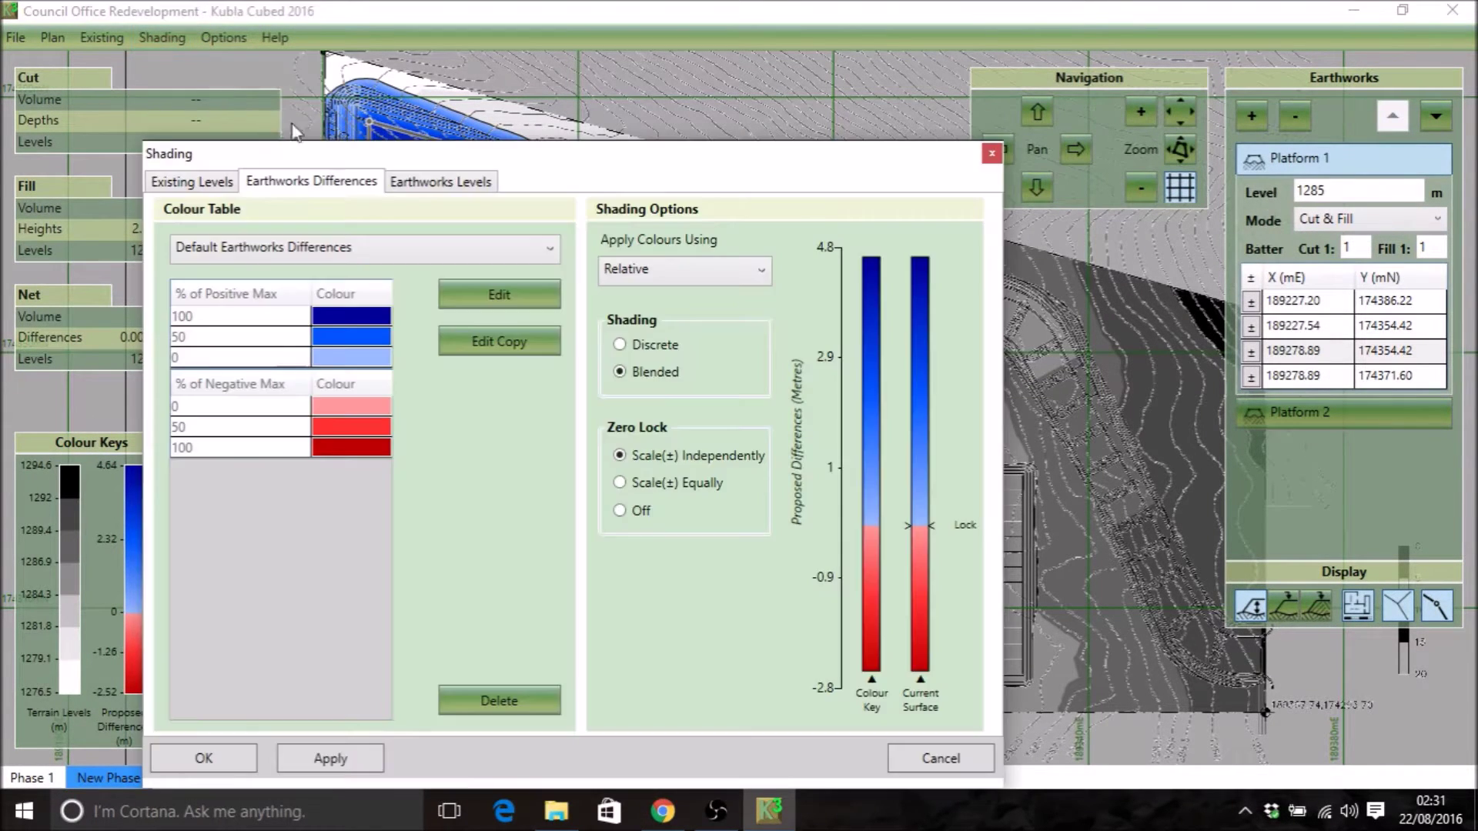
left_click(197, 185)
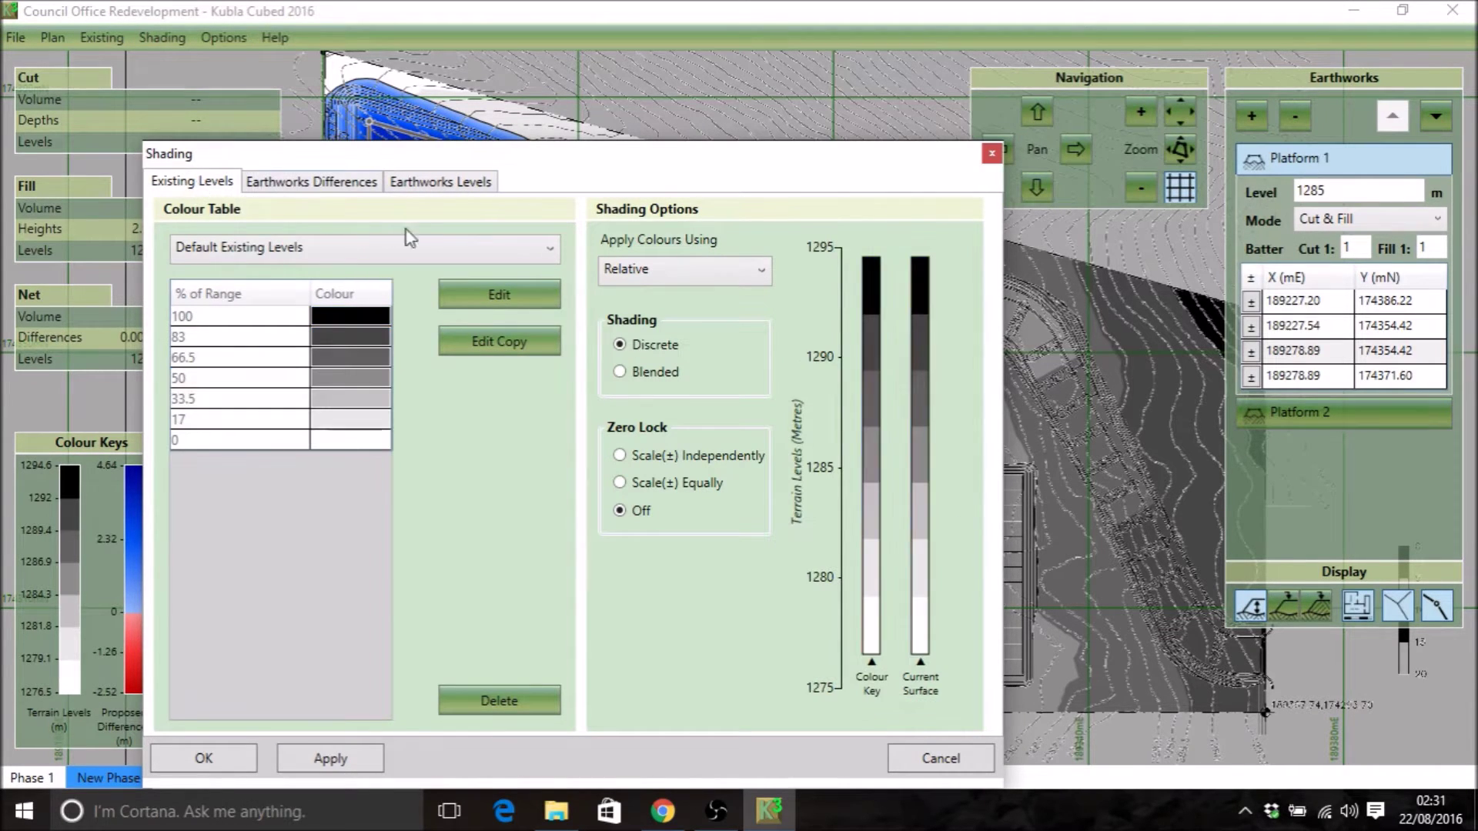
left_click(305, 185)
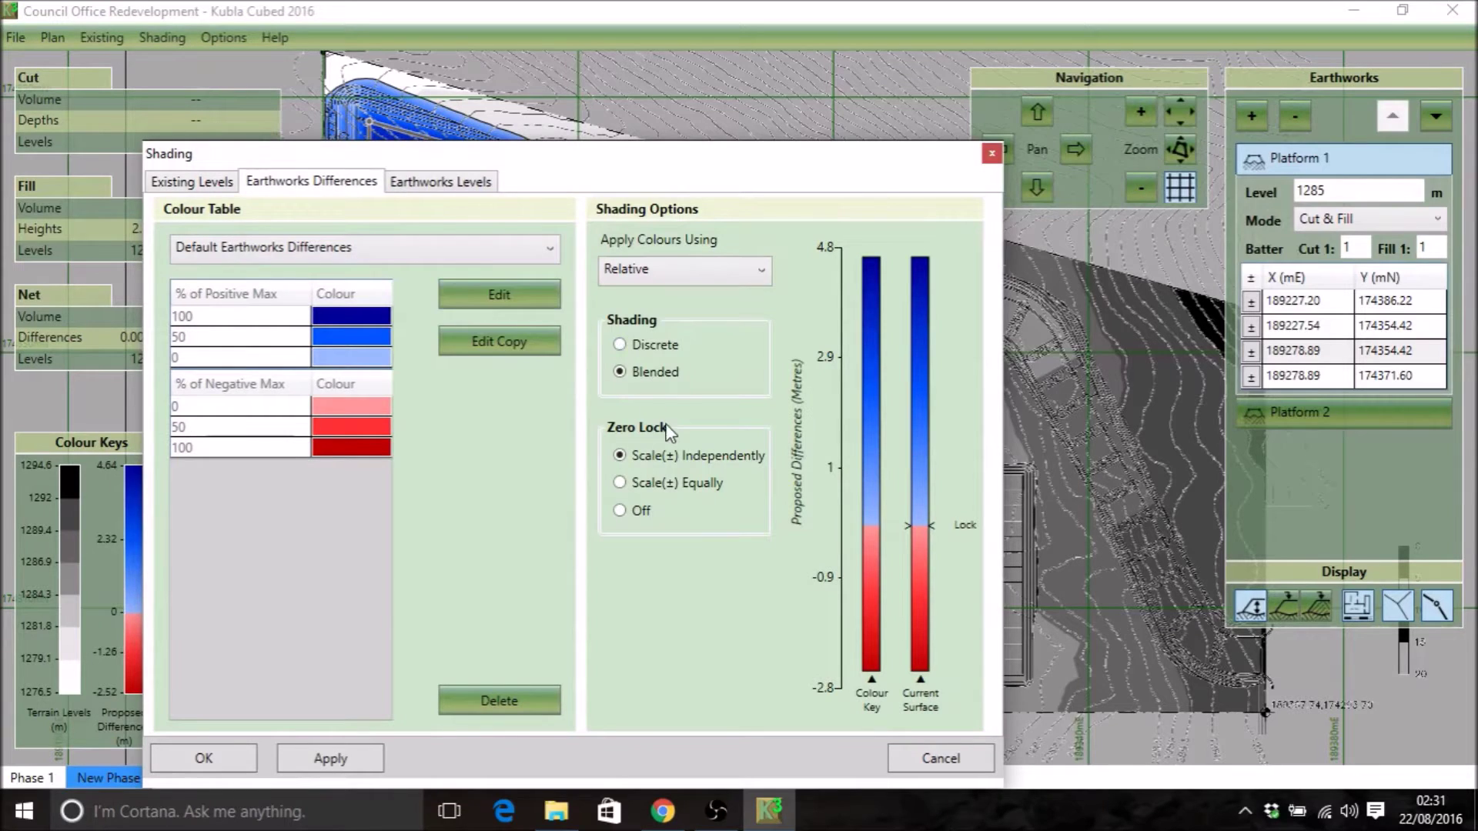
left_click(621, 345)
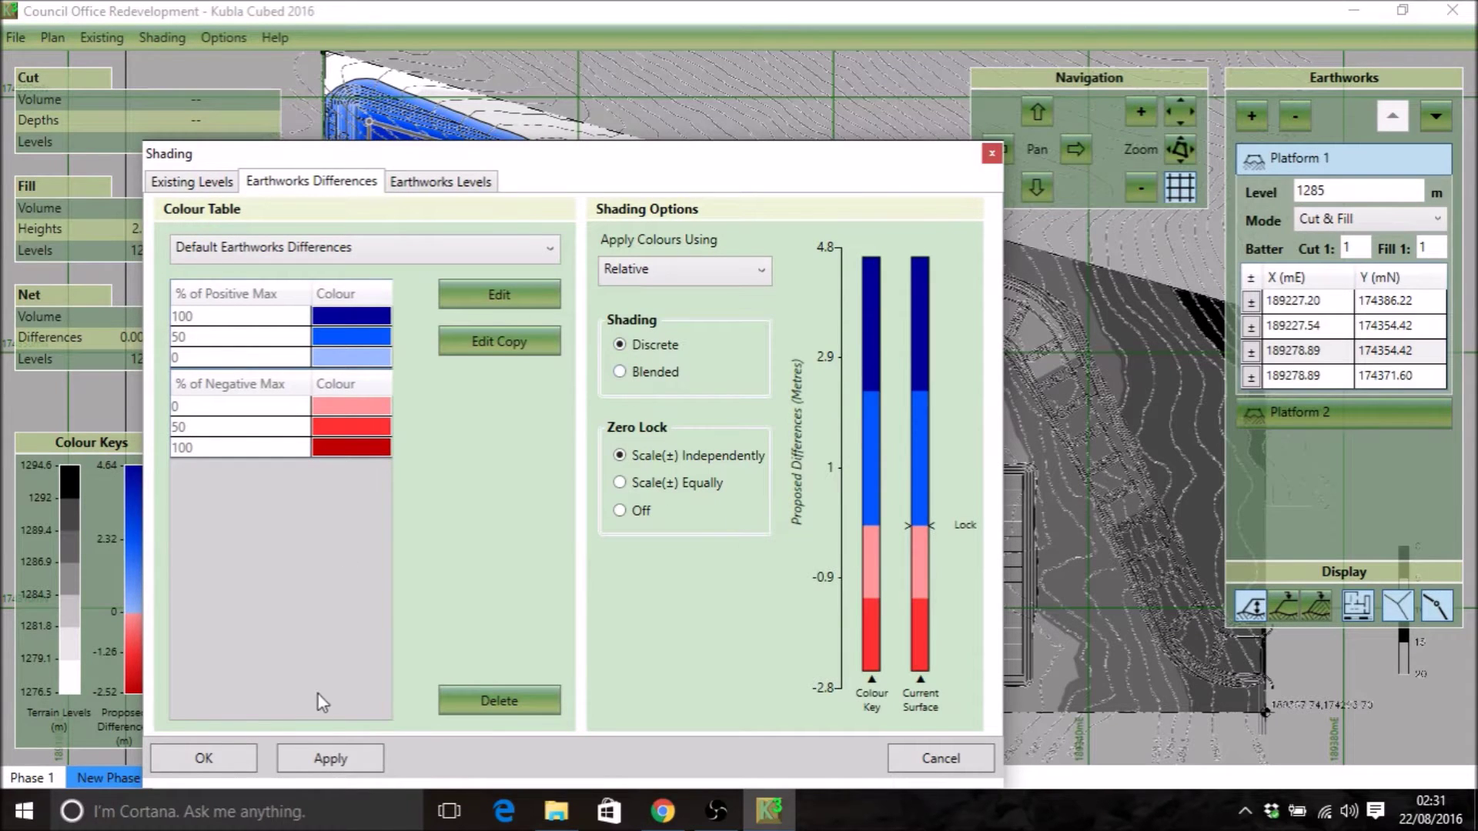
left_click(453, 184)
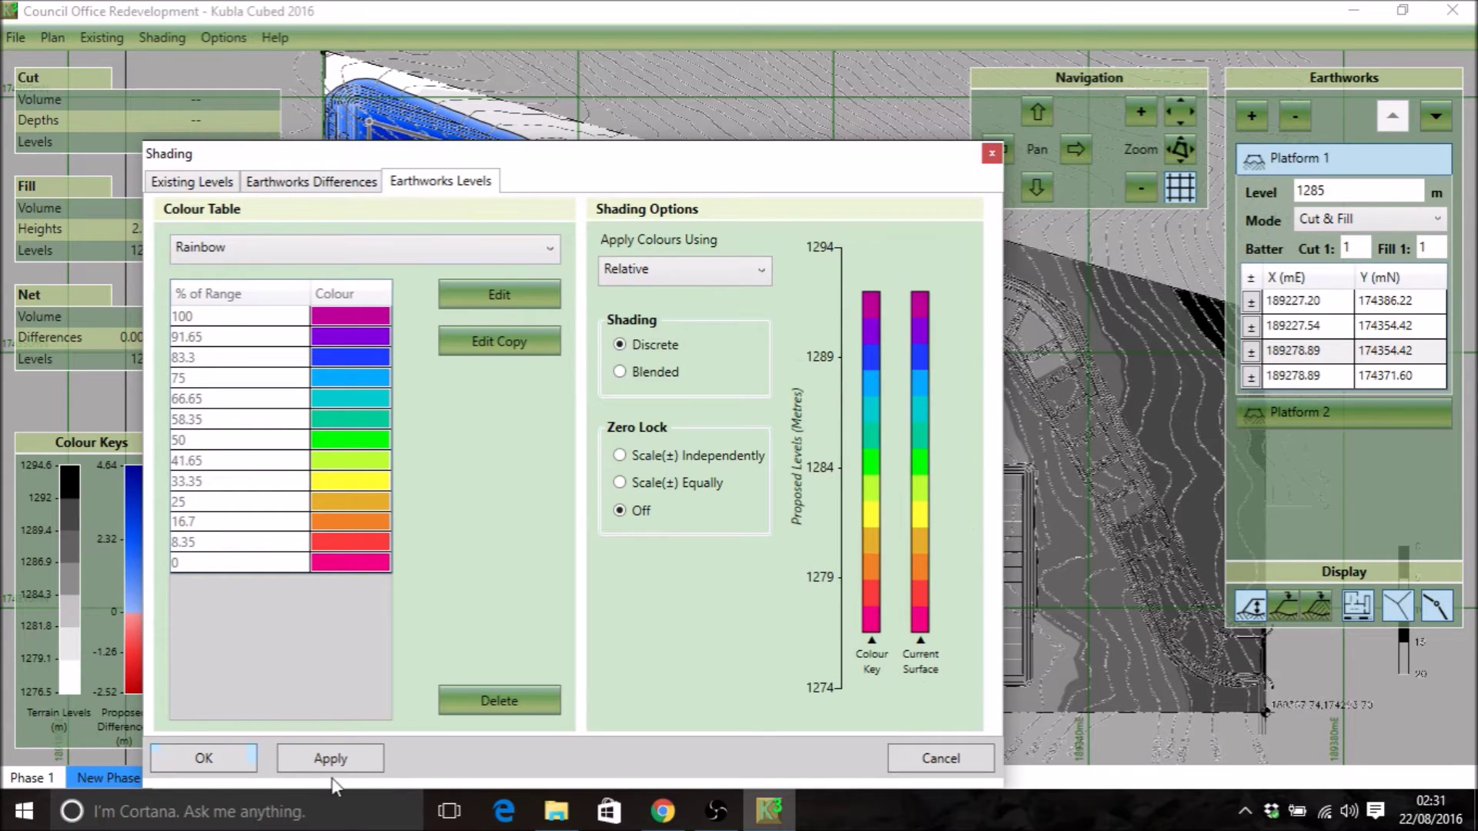
left_click(331, 759)
left_click(204, 759)
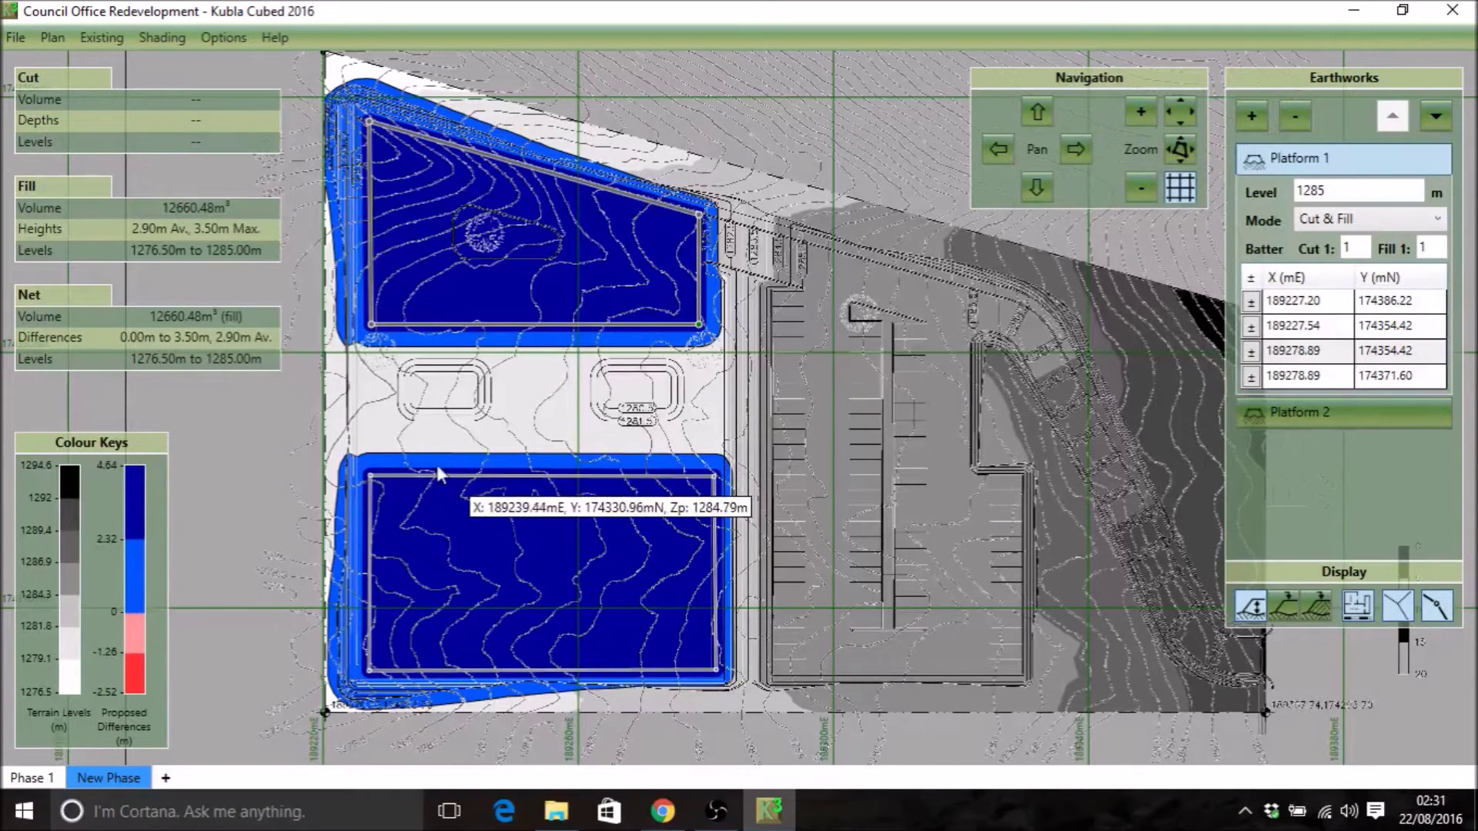
Step: Start a DXF export in 3 Dimensional mode with the terrain surface shaded
left_click(17, 37)
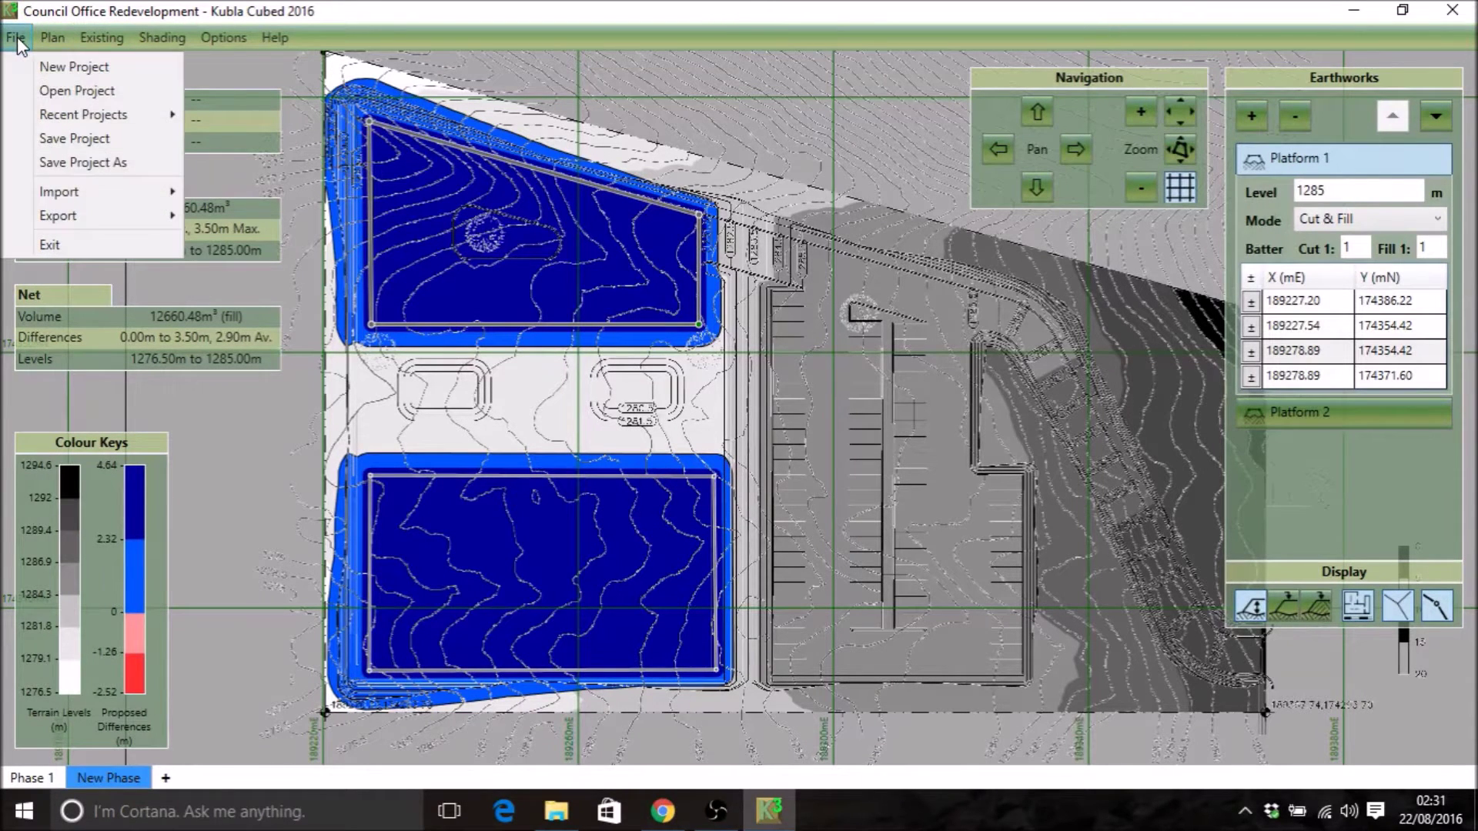
mouse_move(94, 212)
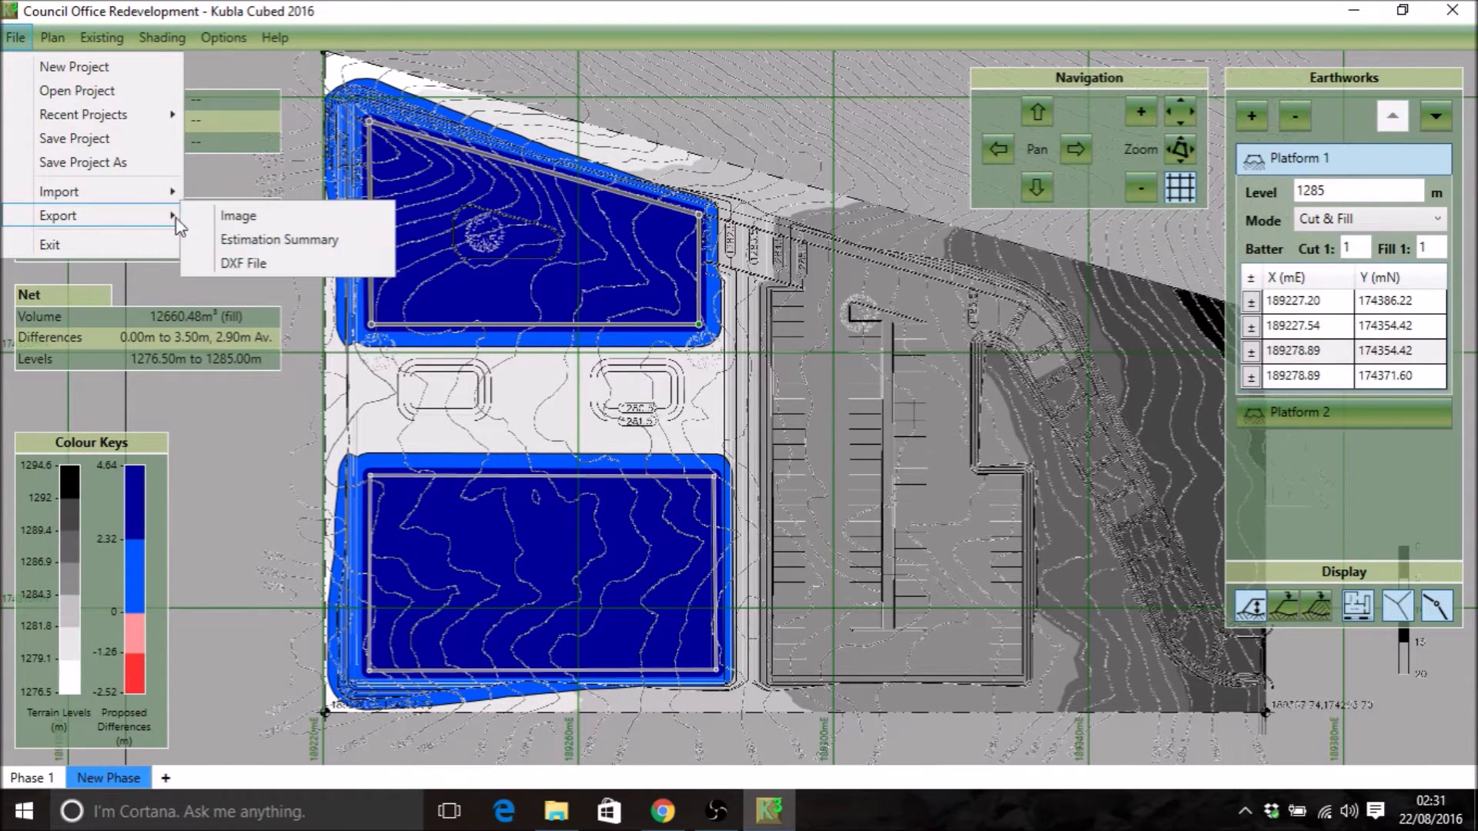
left_click(252, 265)
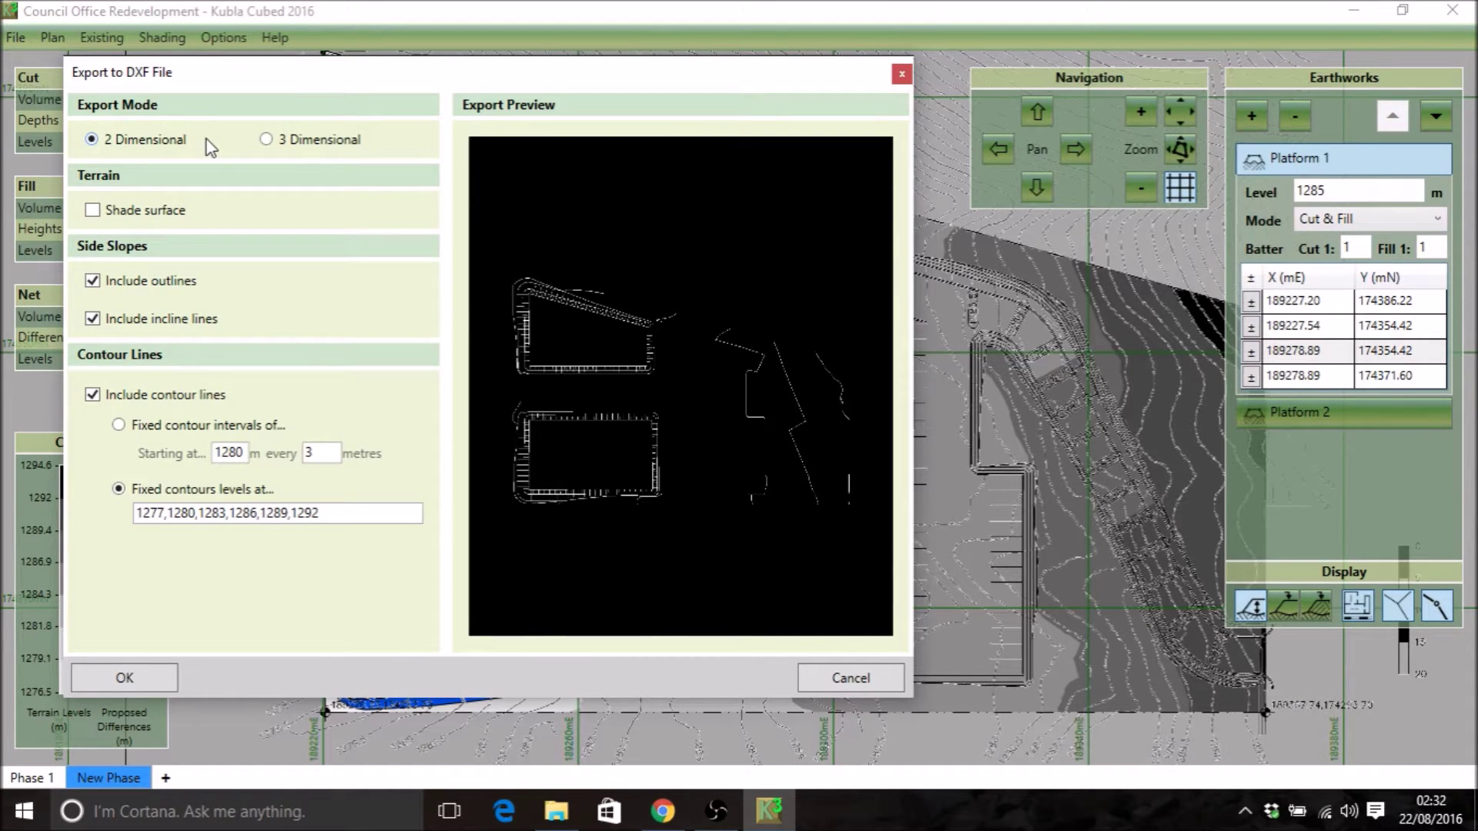
left_click(268, 140)
left_click(92, 210)
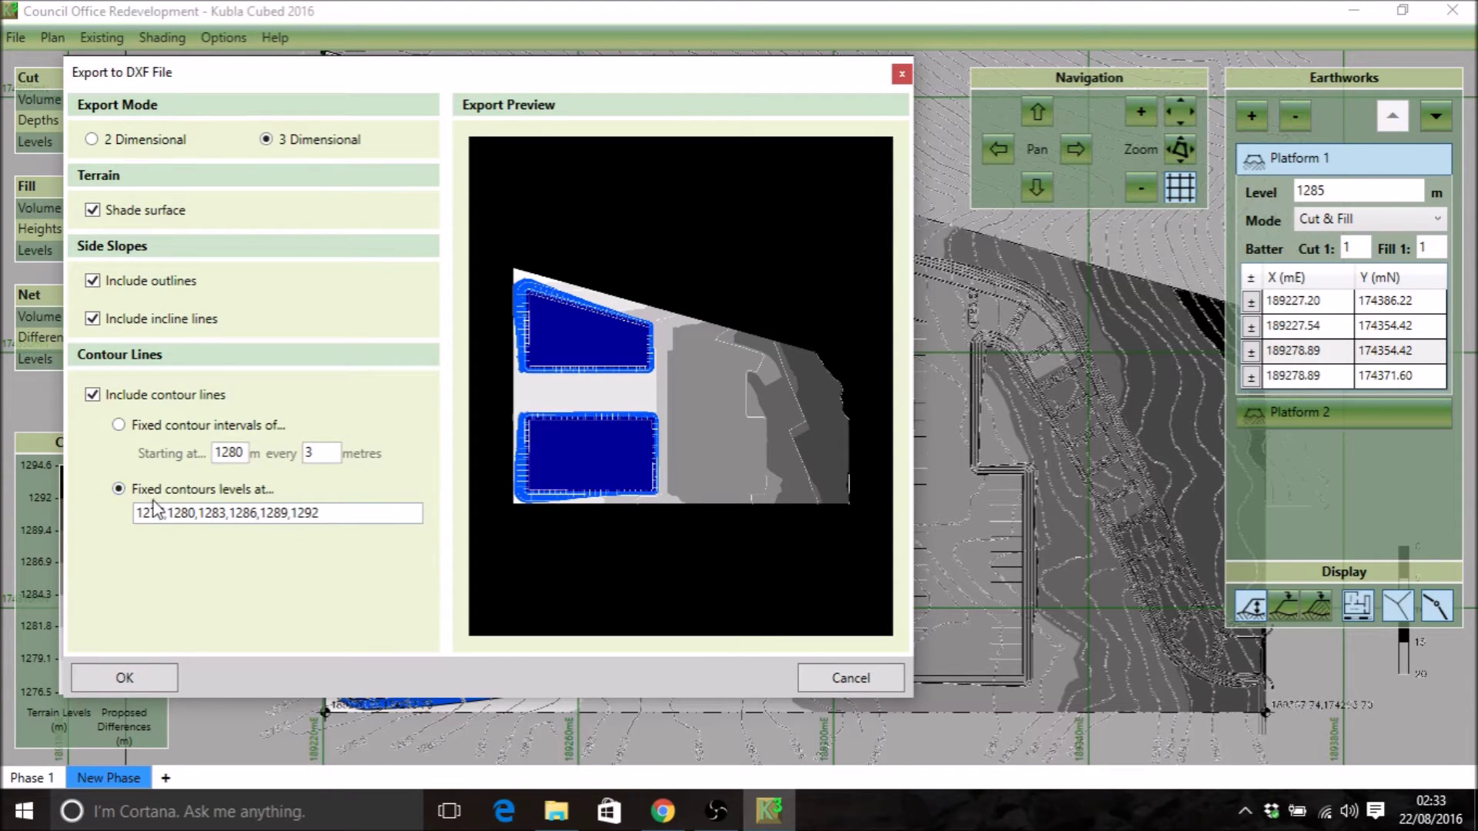
Step: Export the contour lines at fixed intervals of 1 metre
left_click(119, 426)
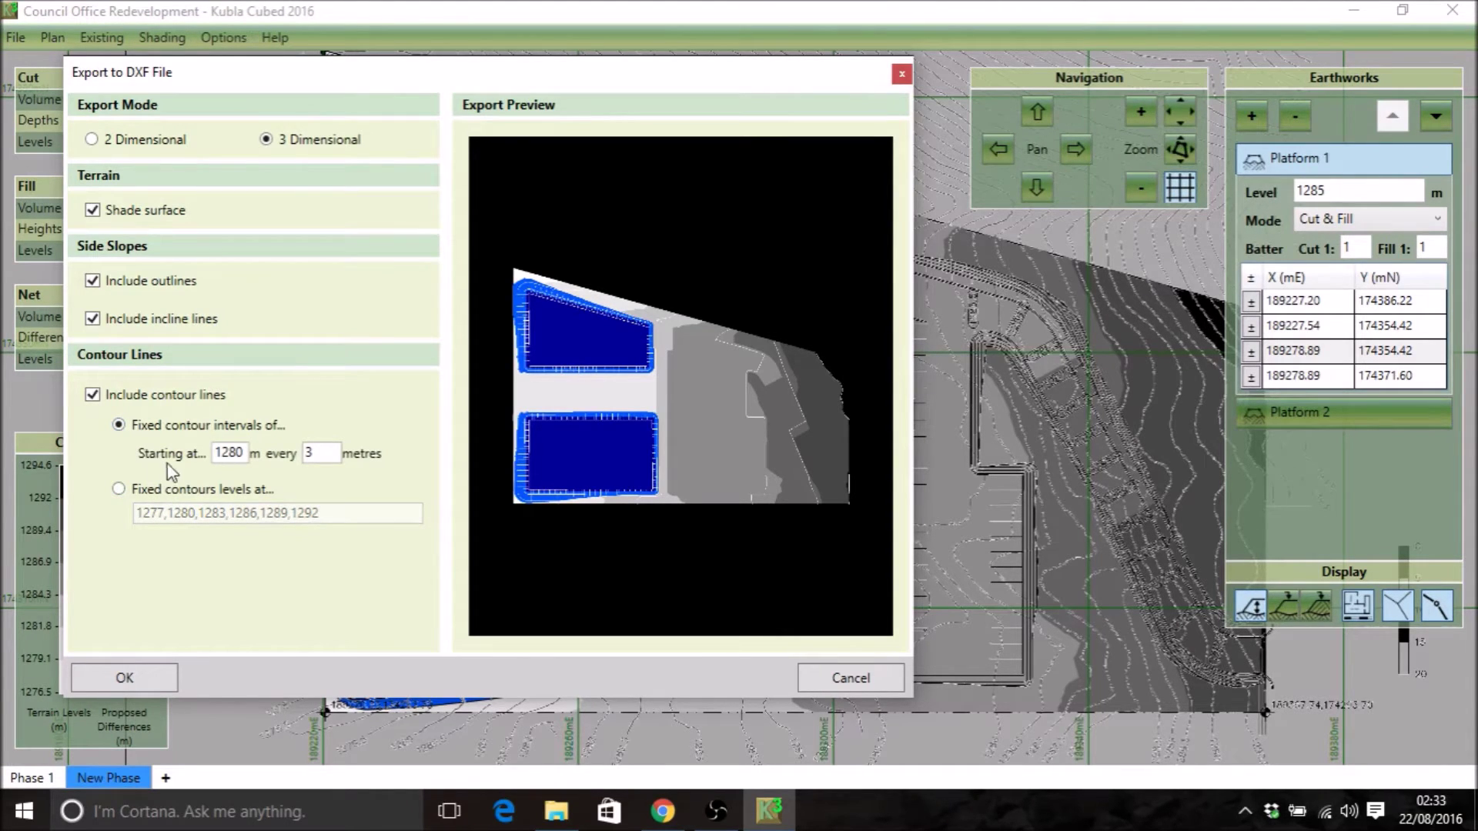
double_click(320, 455)
type("1")
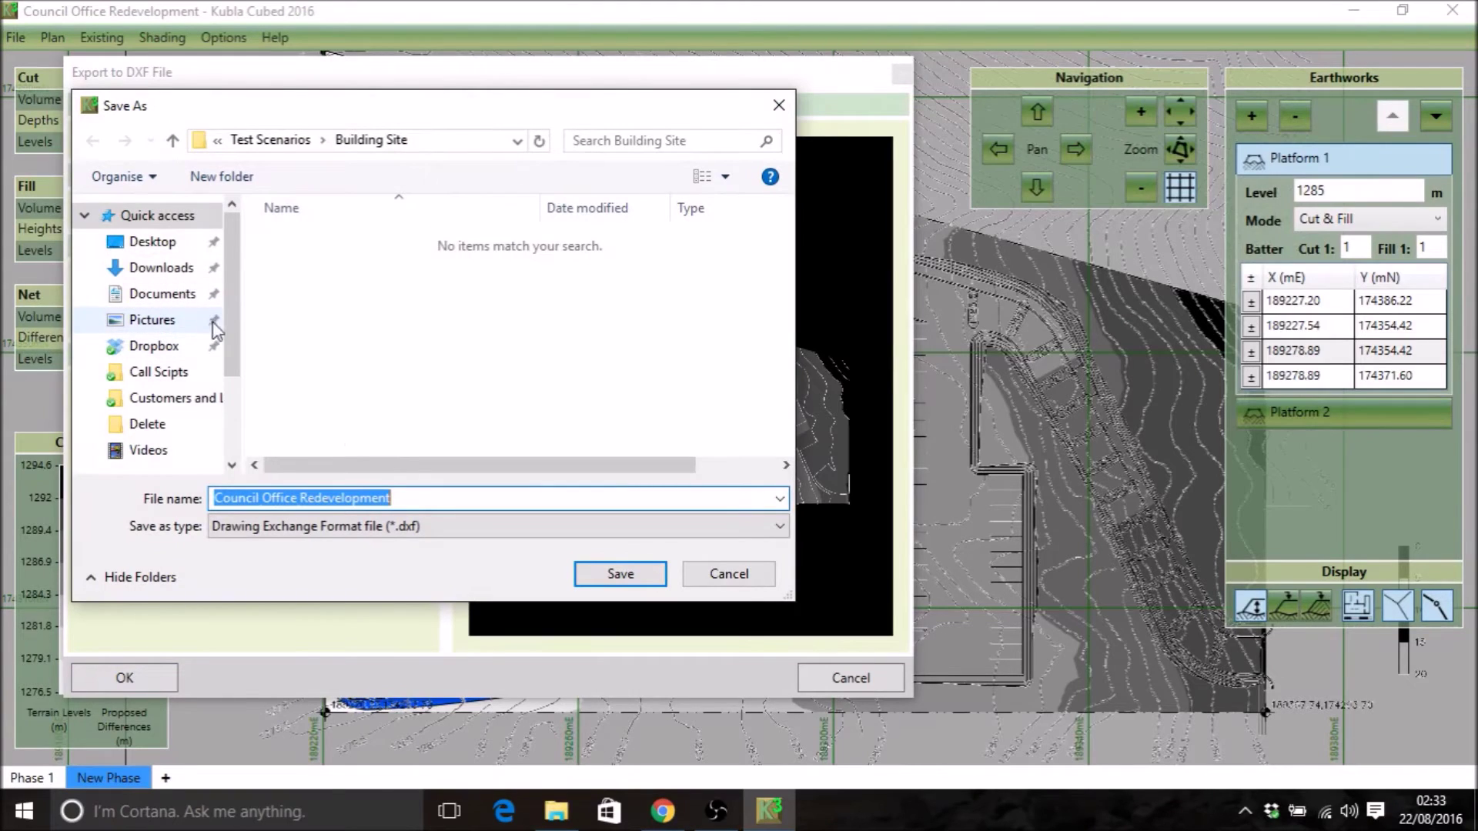
Step: Save the DXF export to the Desktop under the file name Council Office Redevelopment
scroll(235, 396, "down", 3)
scroll(235, 397, "down", 1)
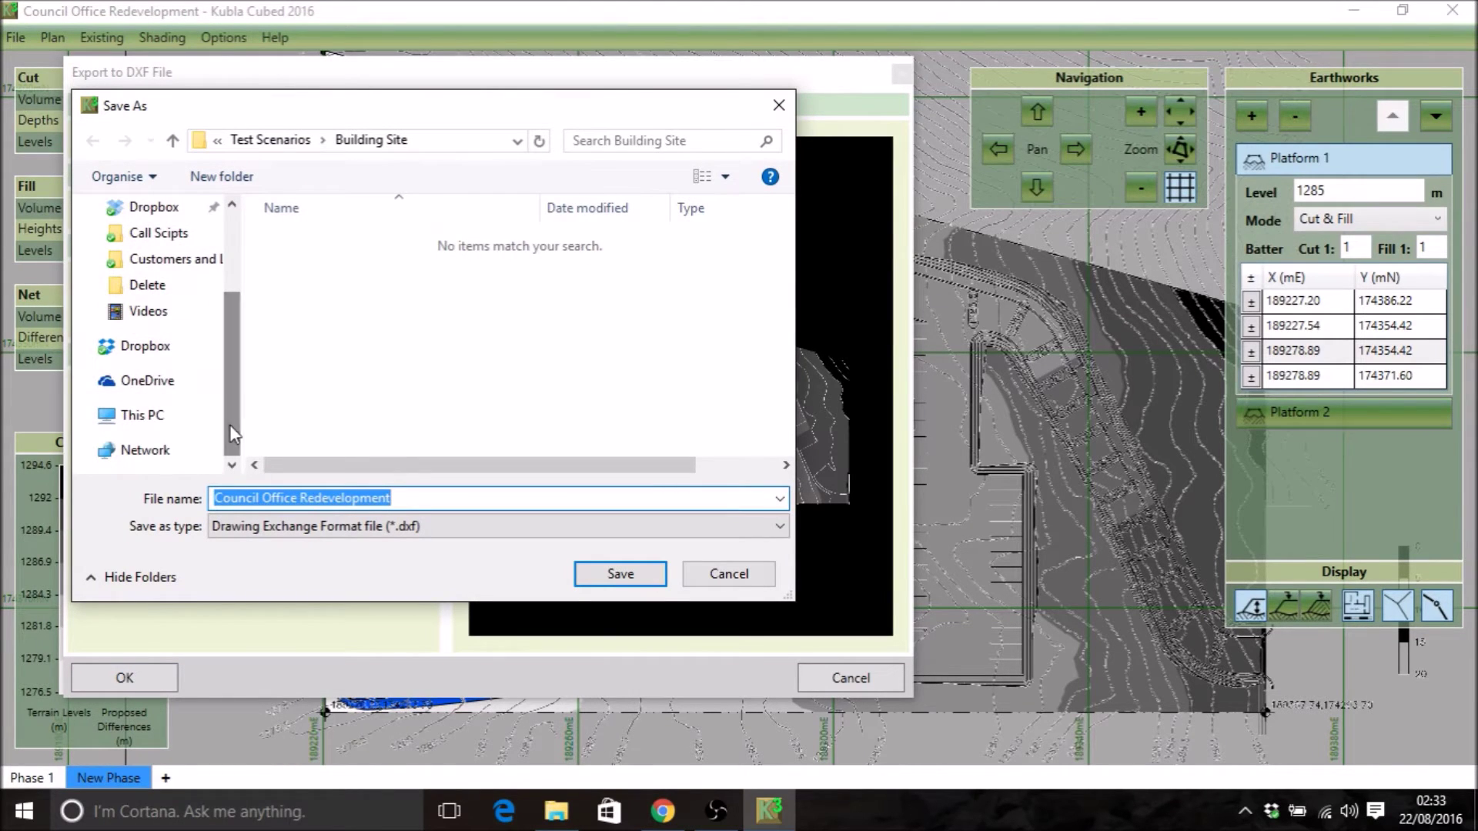
scroll(239, 425, "up", 5)
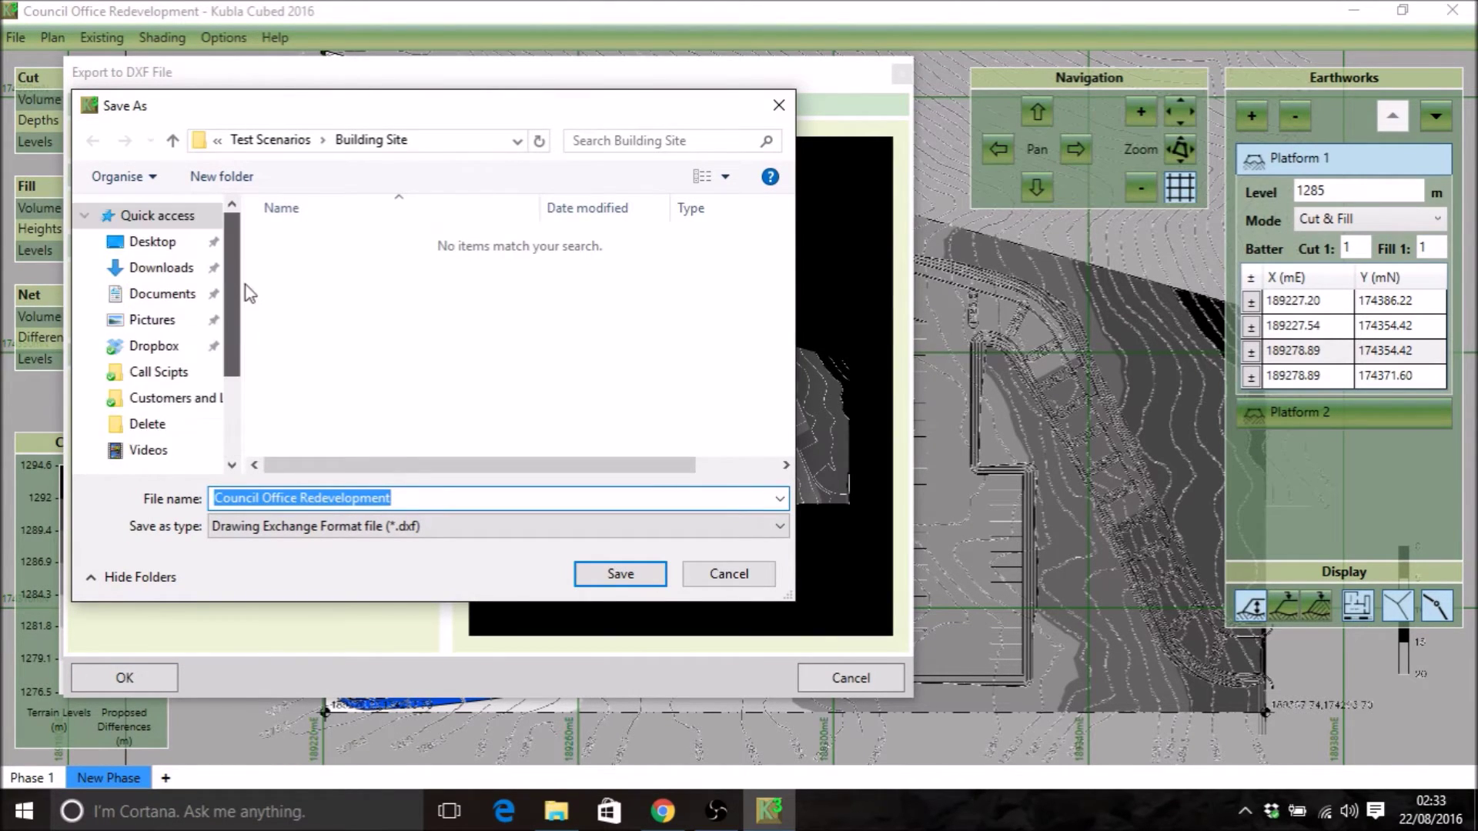
left_click(166, 242)
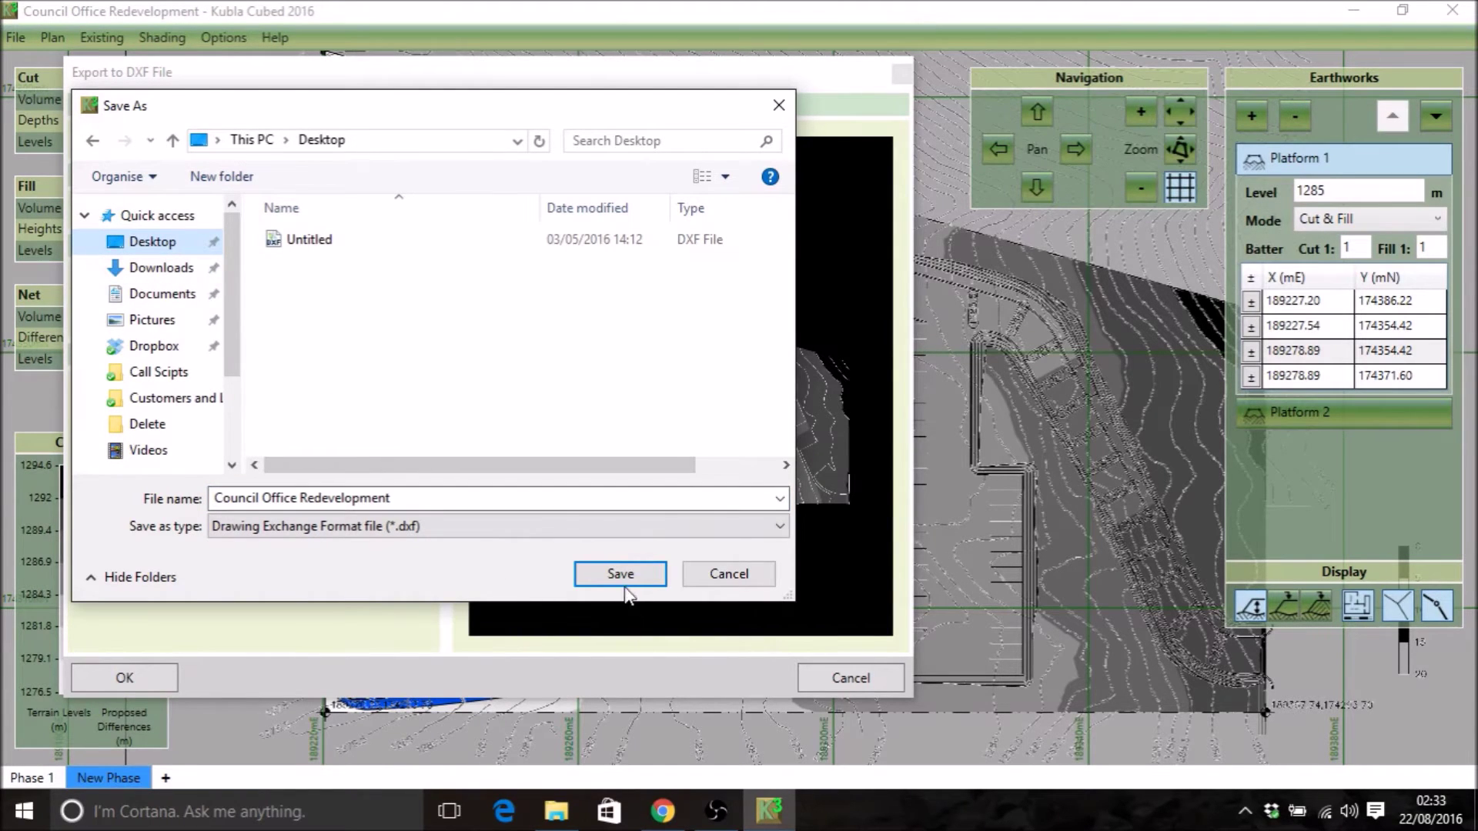
left_click(626, 578)
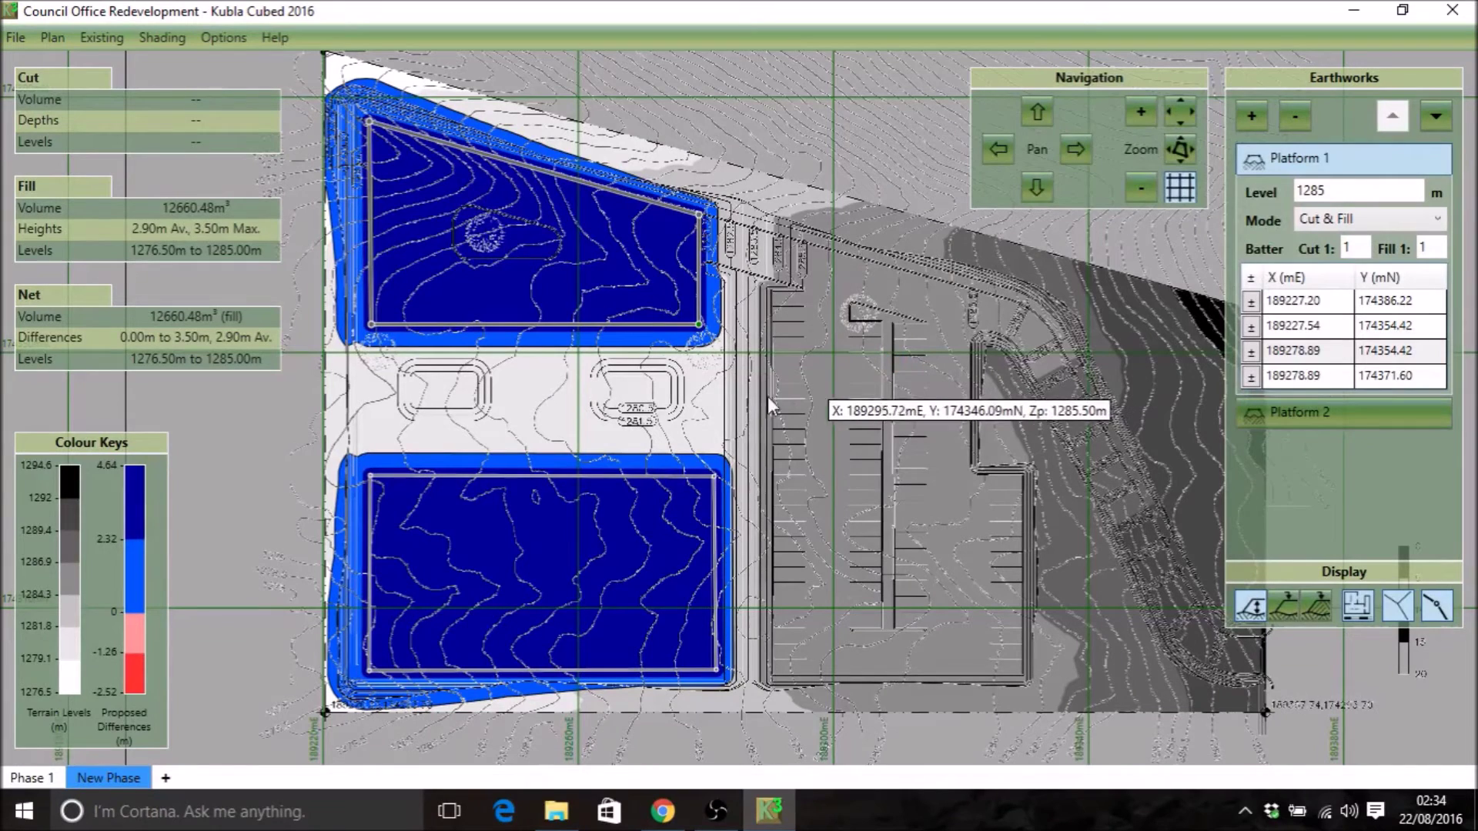
Step: Switch to DraftSight and agree to activate it again using a different email address
left_click(710, 808)
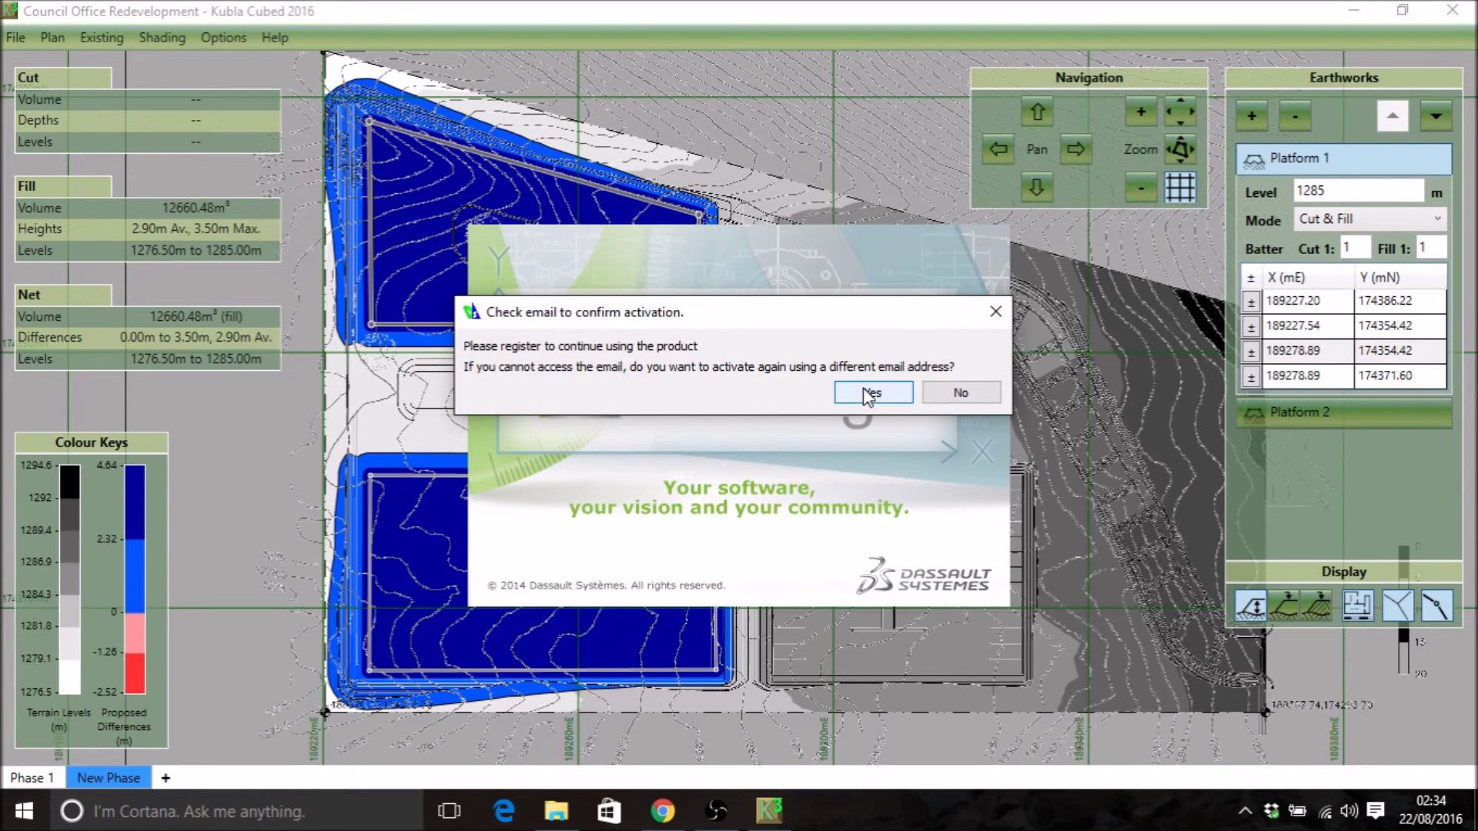
left_click(870, 394)
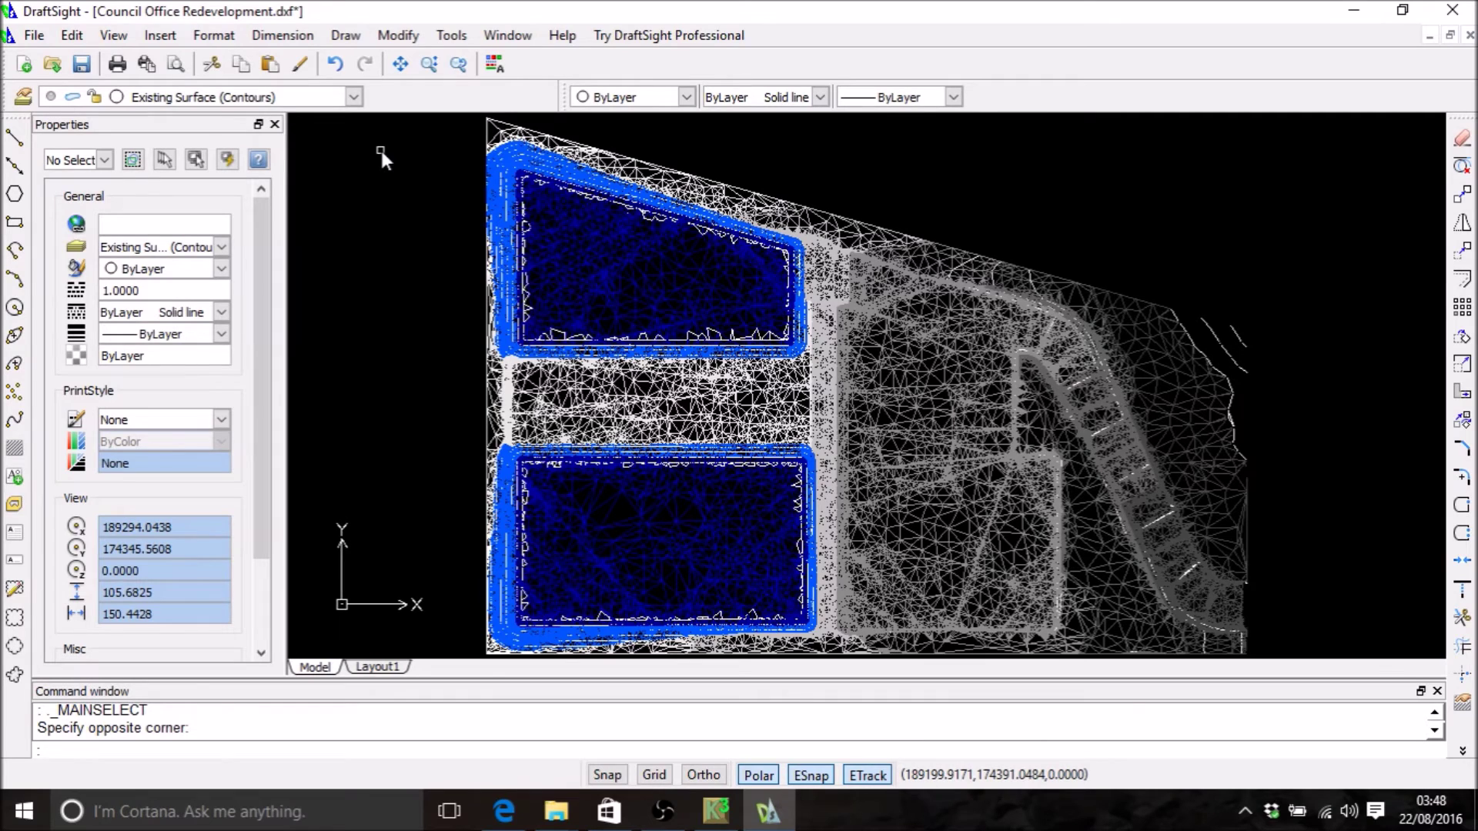
Step: Show the Existing Definition (Elevation Elements) layer and hide the Proposed Definition, Side Slopes (Outlines), Surface (Contours) and Surface (TIN) layers
left_click(355, 96)
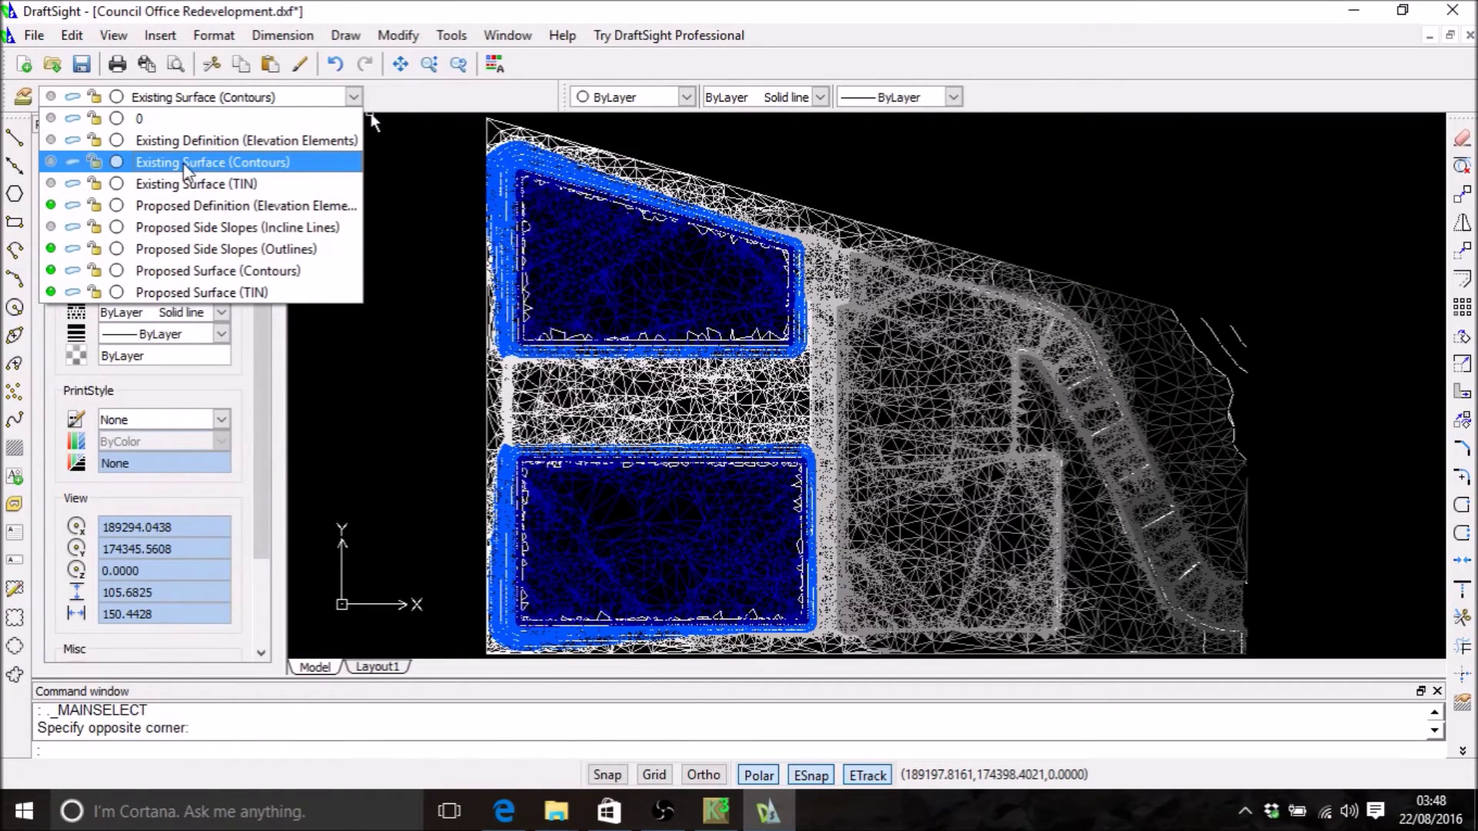
left_click(51, 140)
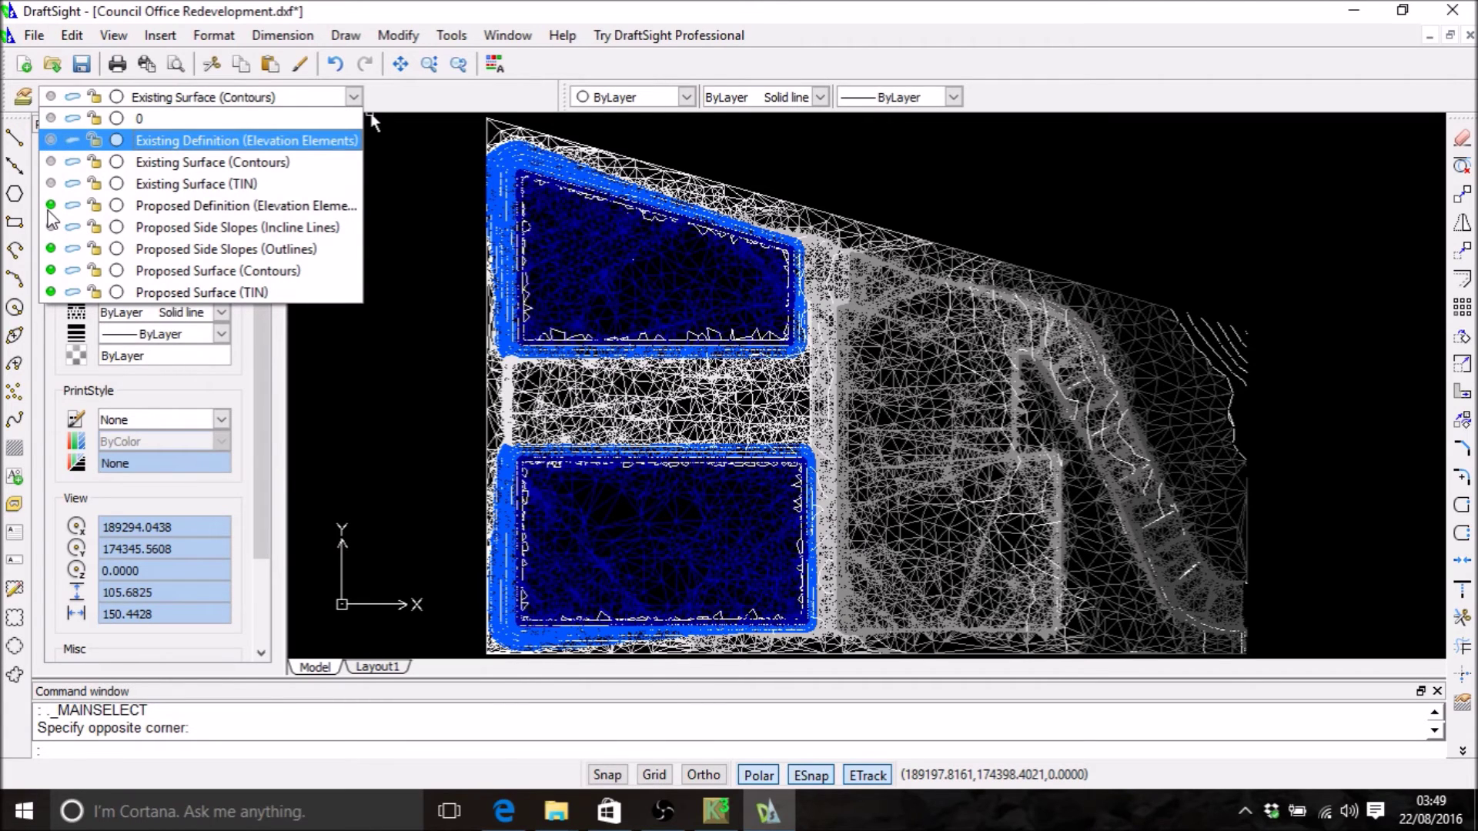
left_click(51, 207)
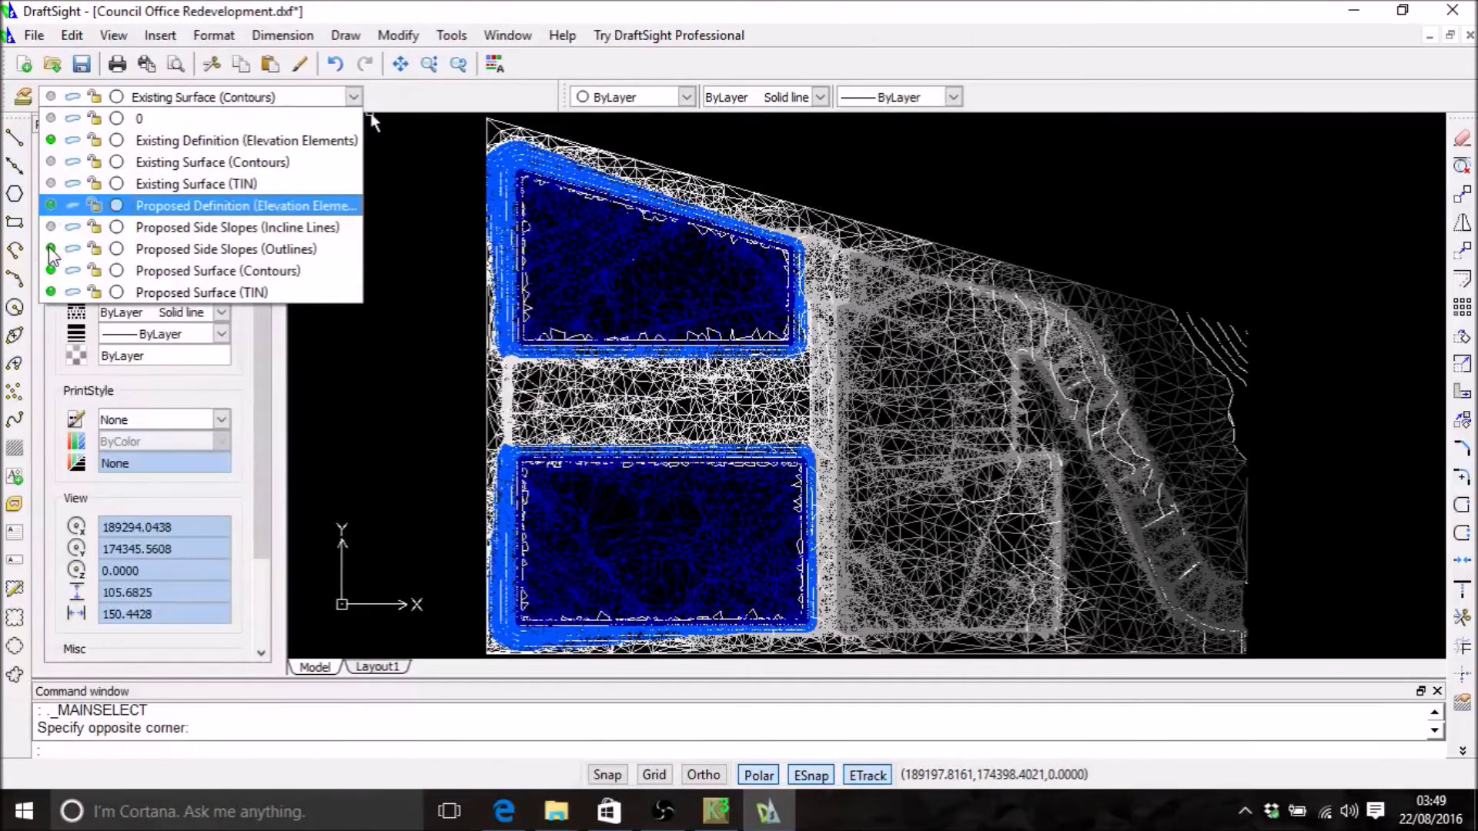
left_click(51, 249)
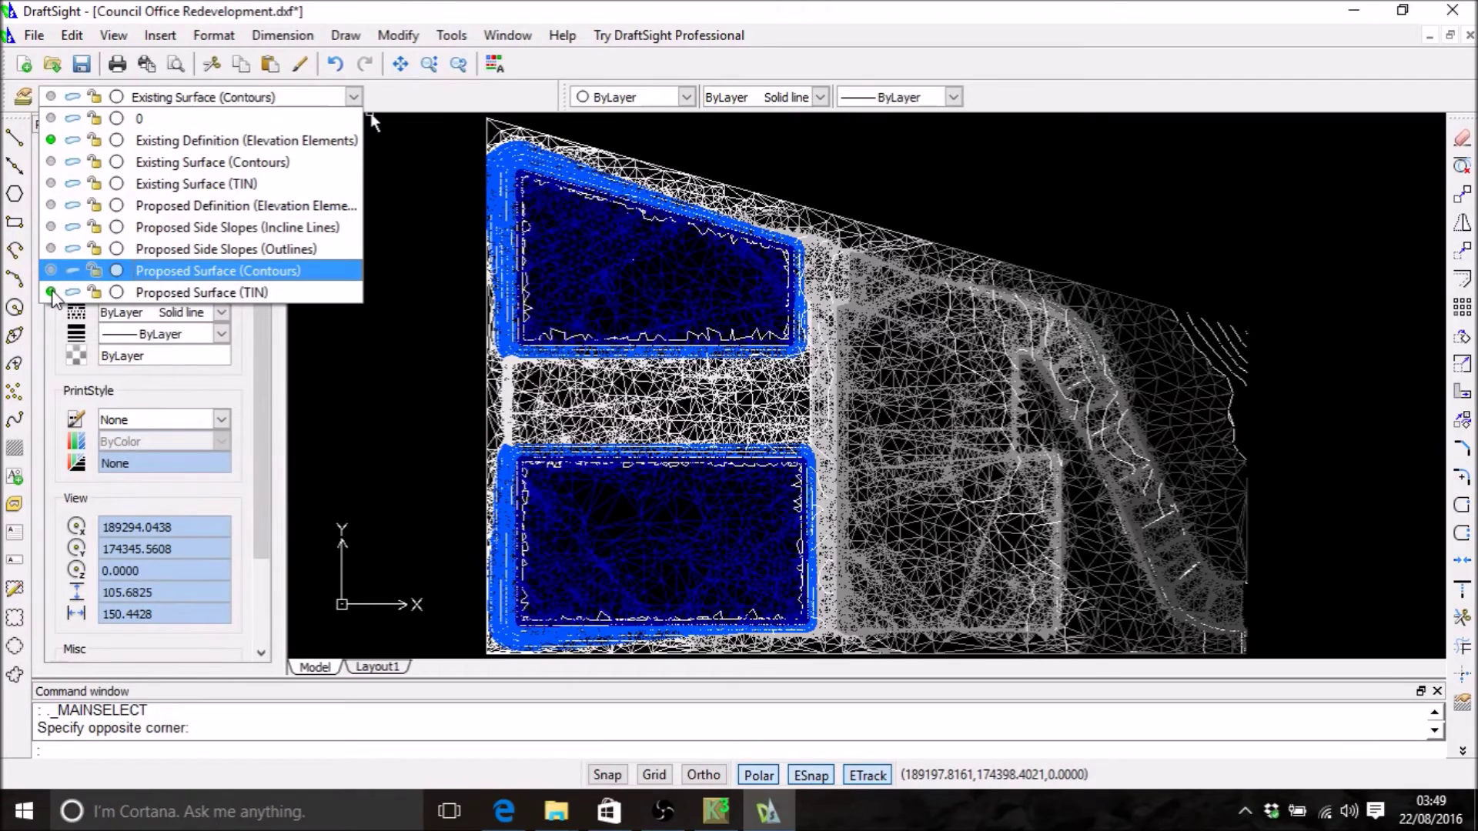
left_click(50, 271)
left_click(50, 293)
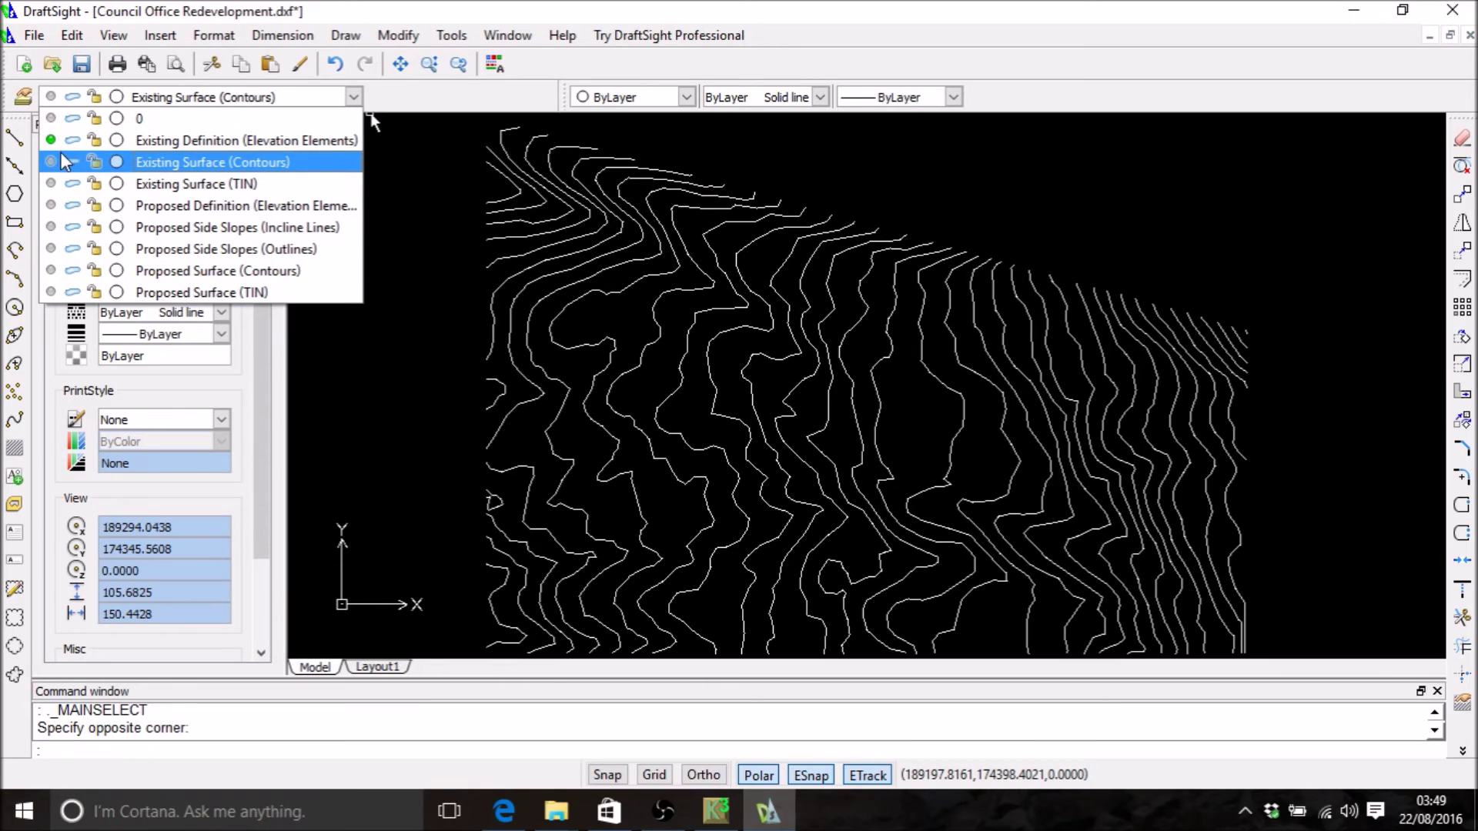
Step: Show the Proposed Surface (Contours) layer and hide the Existing Definition (Elevation Elements) layer
left_click(51, 270)
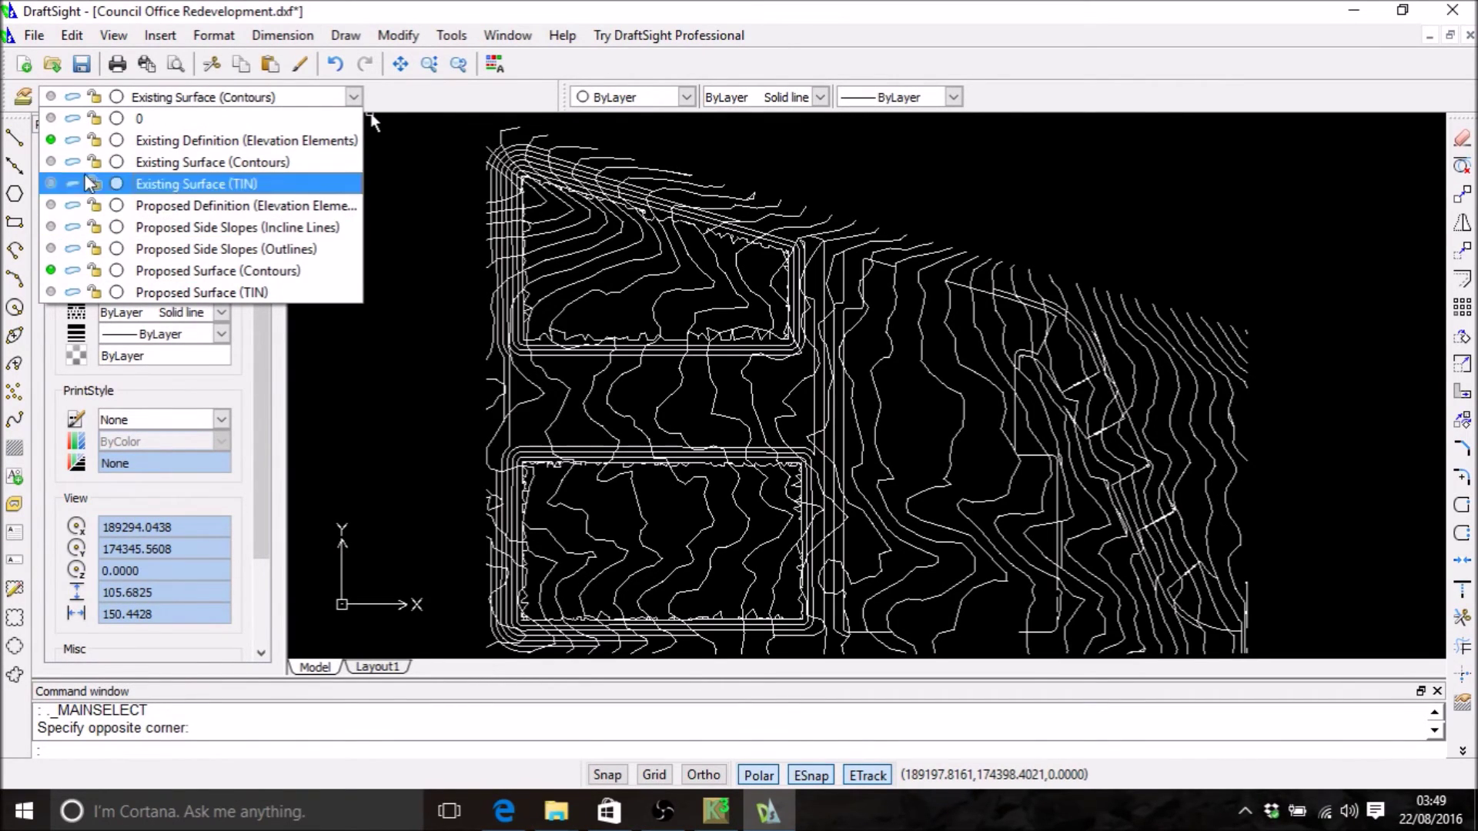
left_click(50, 141)
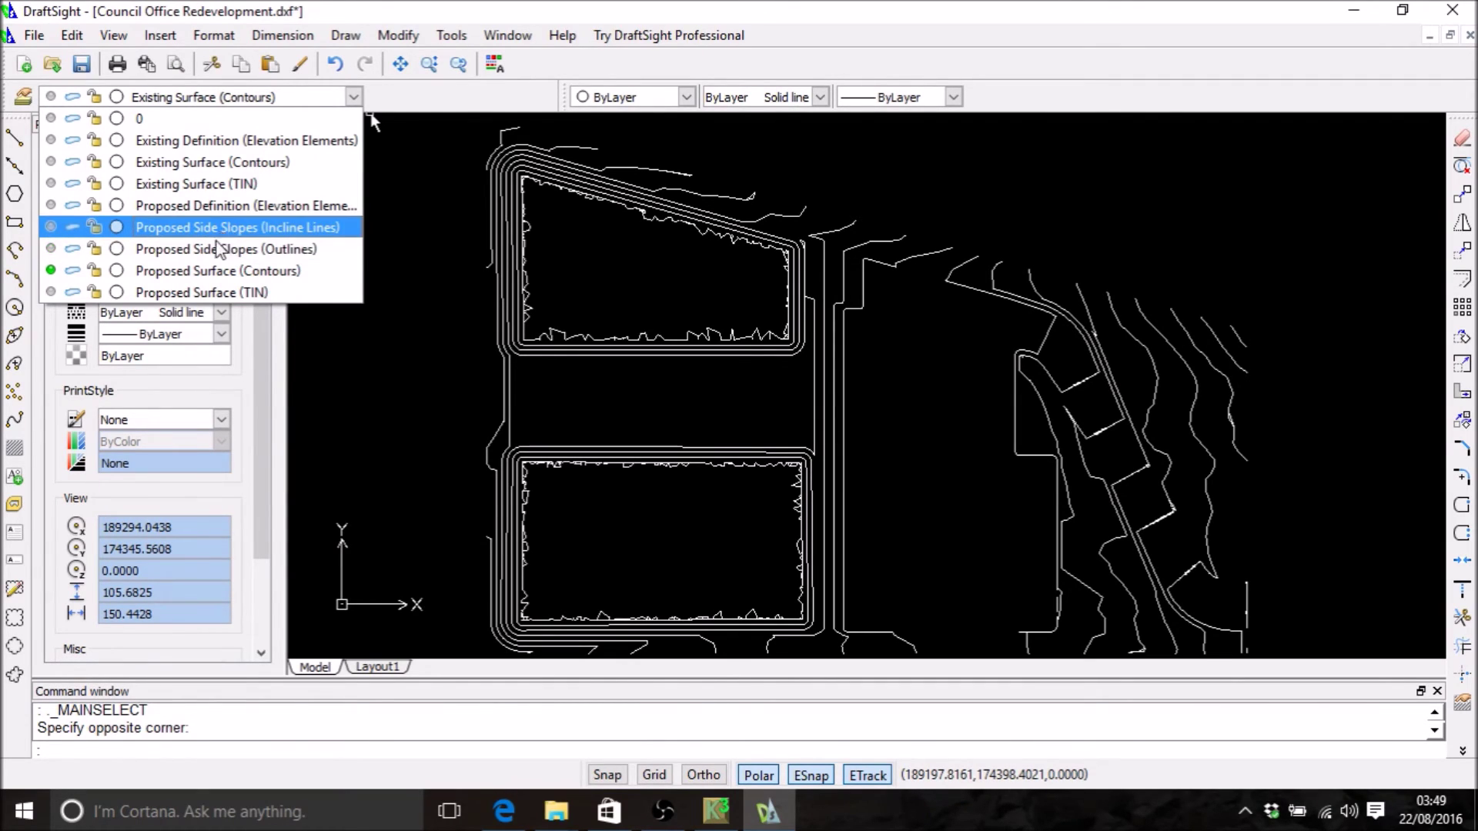
Step: Show the Proposed Side Slopes layers for Outlines and Incline Lines, and hide the Proposed Surface (Contours) layer
left_click(51, 249)
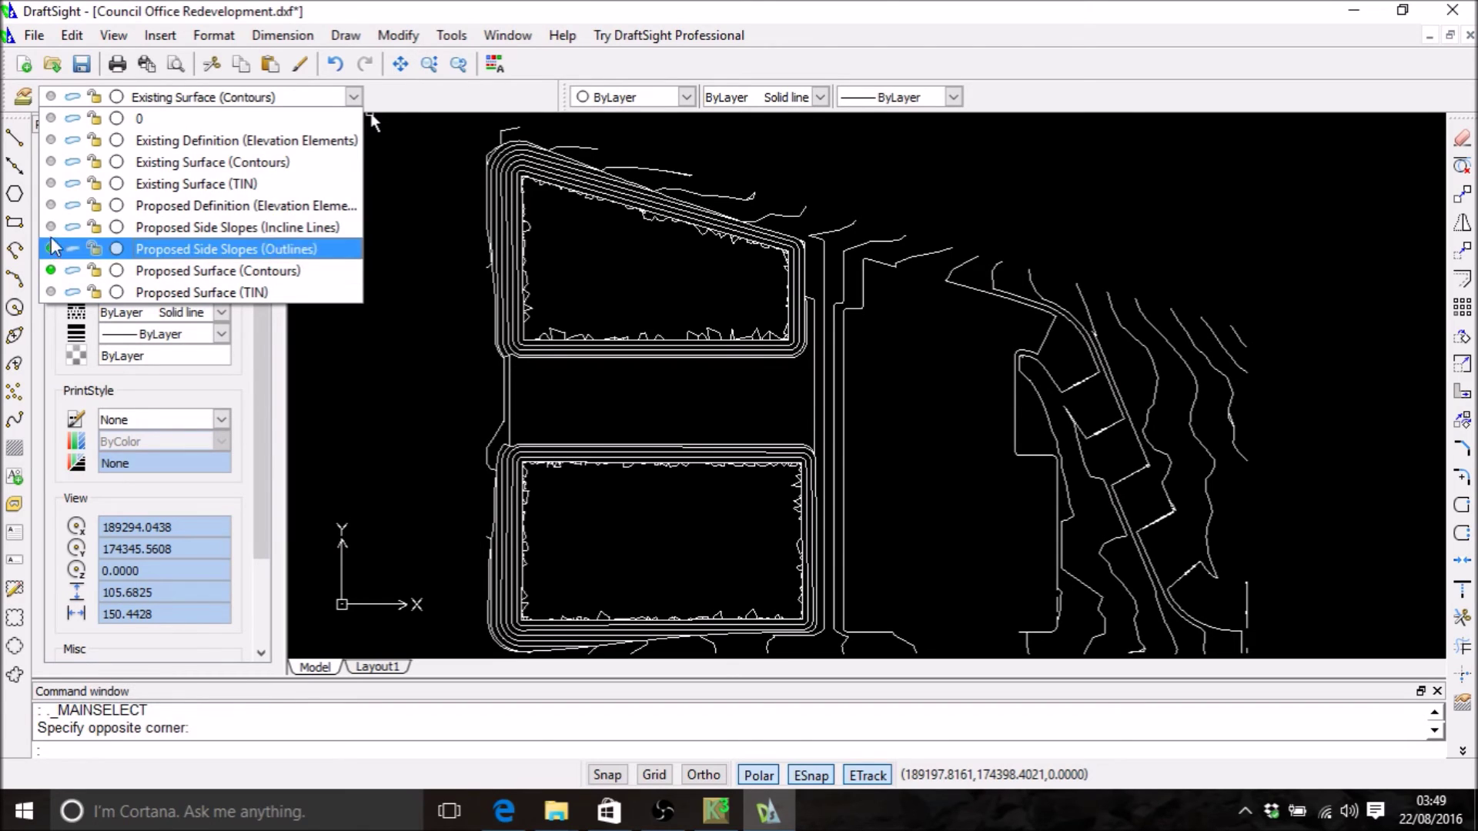
left_click(51, 227)
left_click(50, 269)
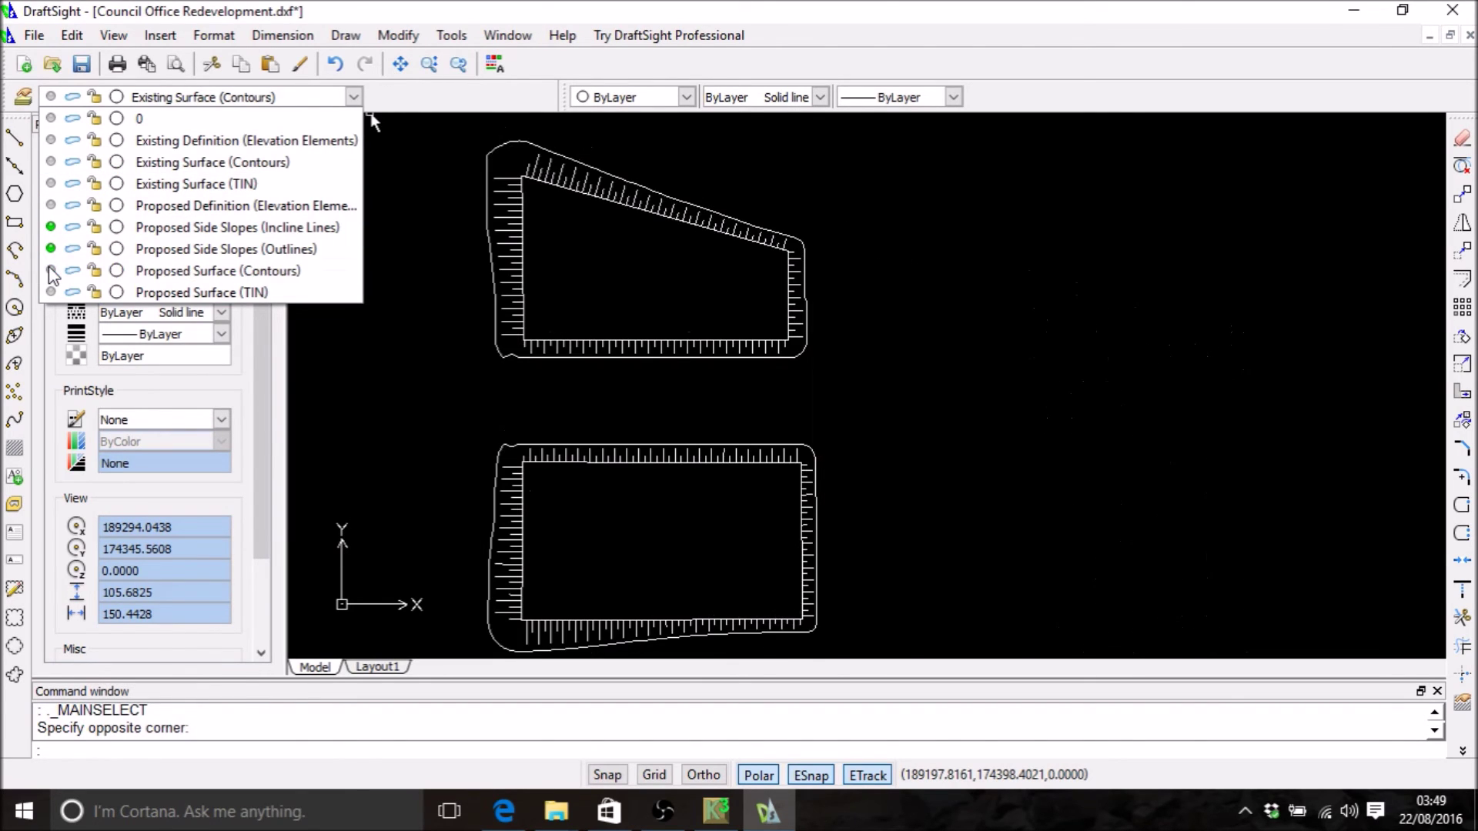
left_click(867, 380)
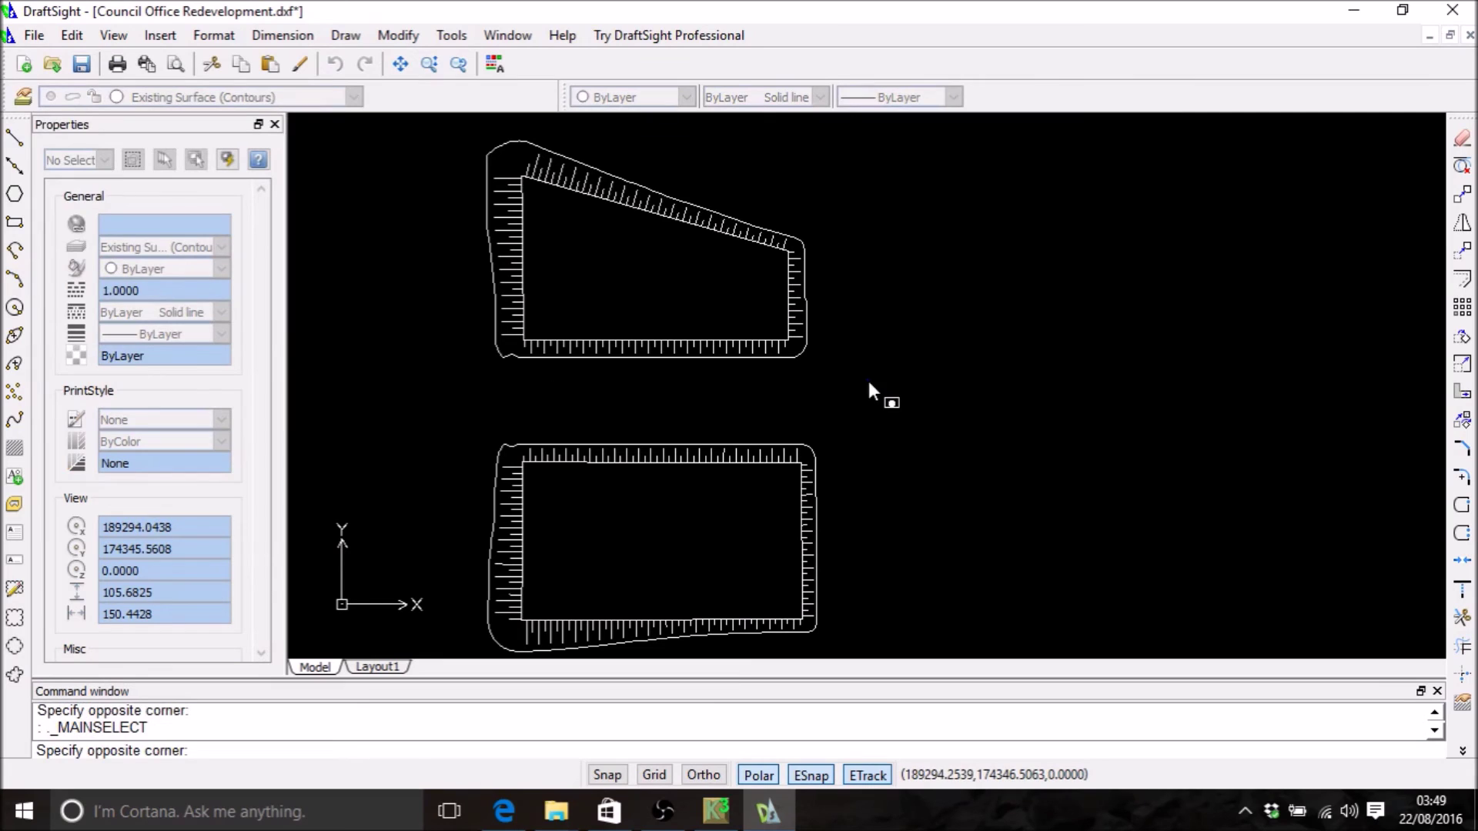
Step: Show the Proposed Surface (TIN) layer and hide the Proposed Side Slopes layers for Incline Lines and Outlines
left_click(879, 389)
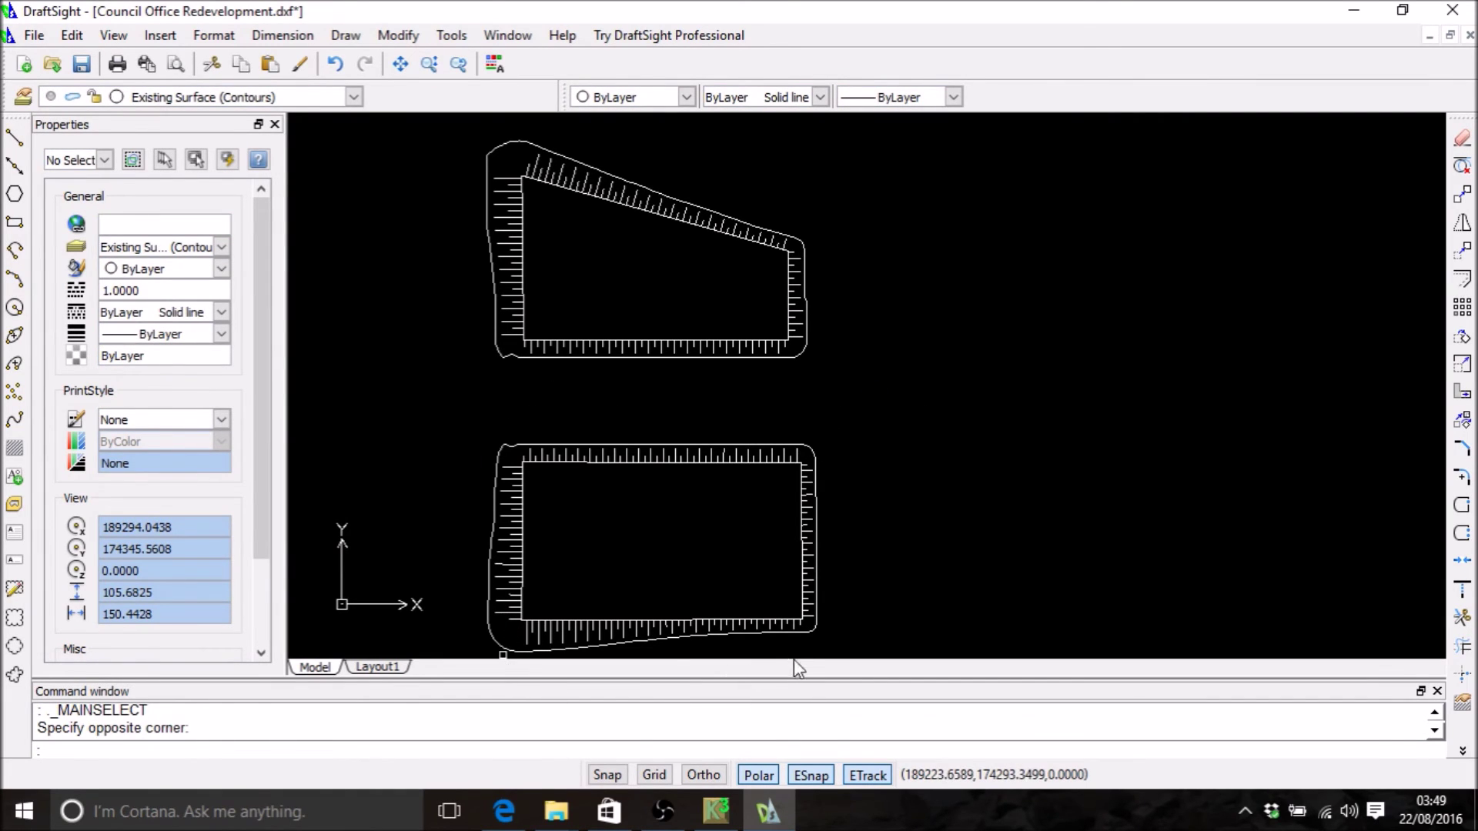
left_click(809, 629)
left_click(354, 96)
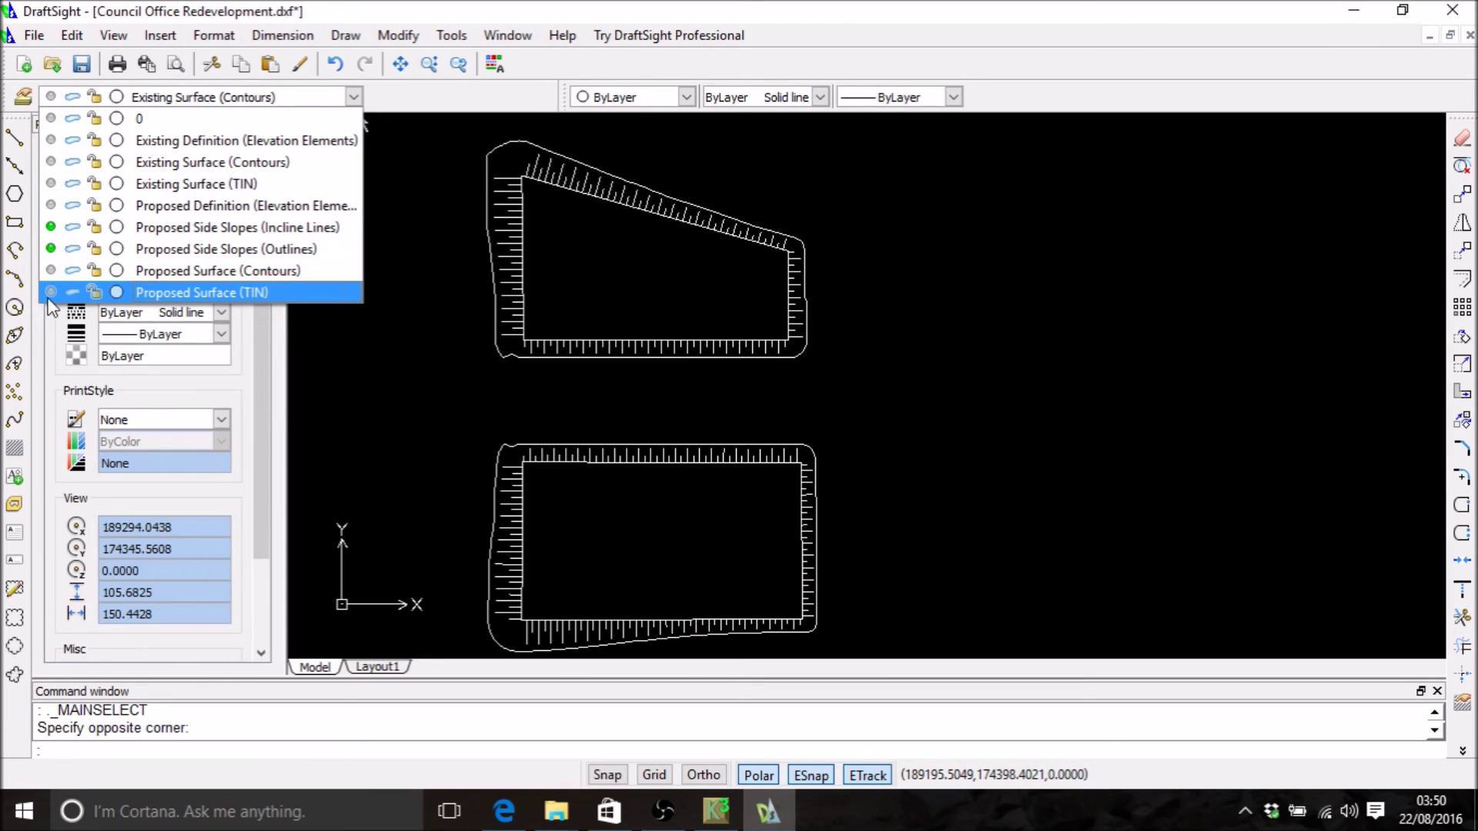
left_click(49, 226)
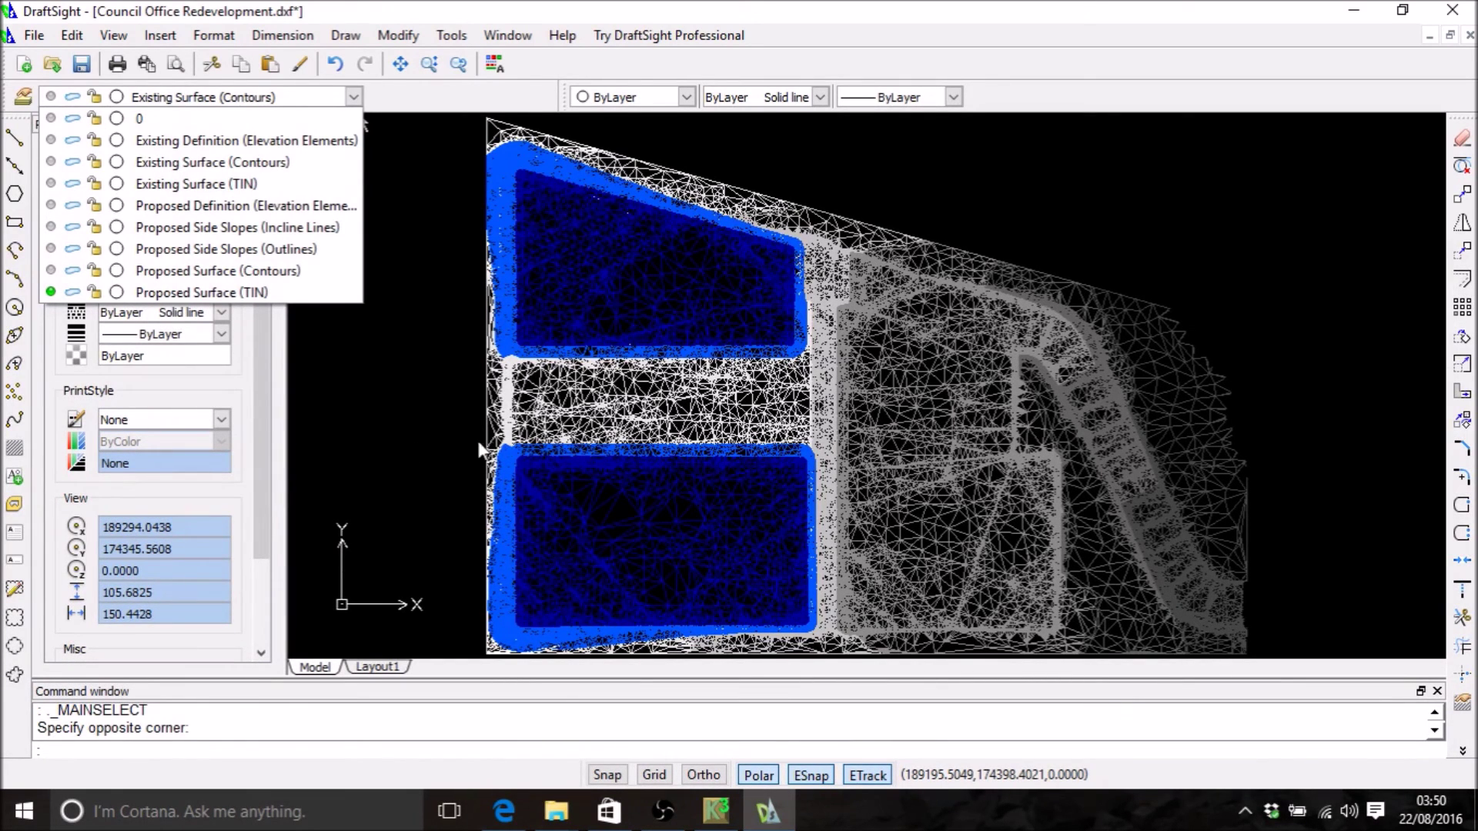
Step: Shade the proposed TIN surface with the Gouraud option
left_click(116, 39)
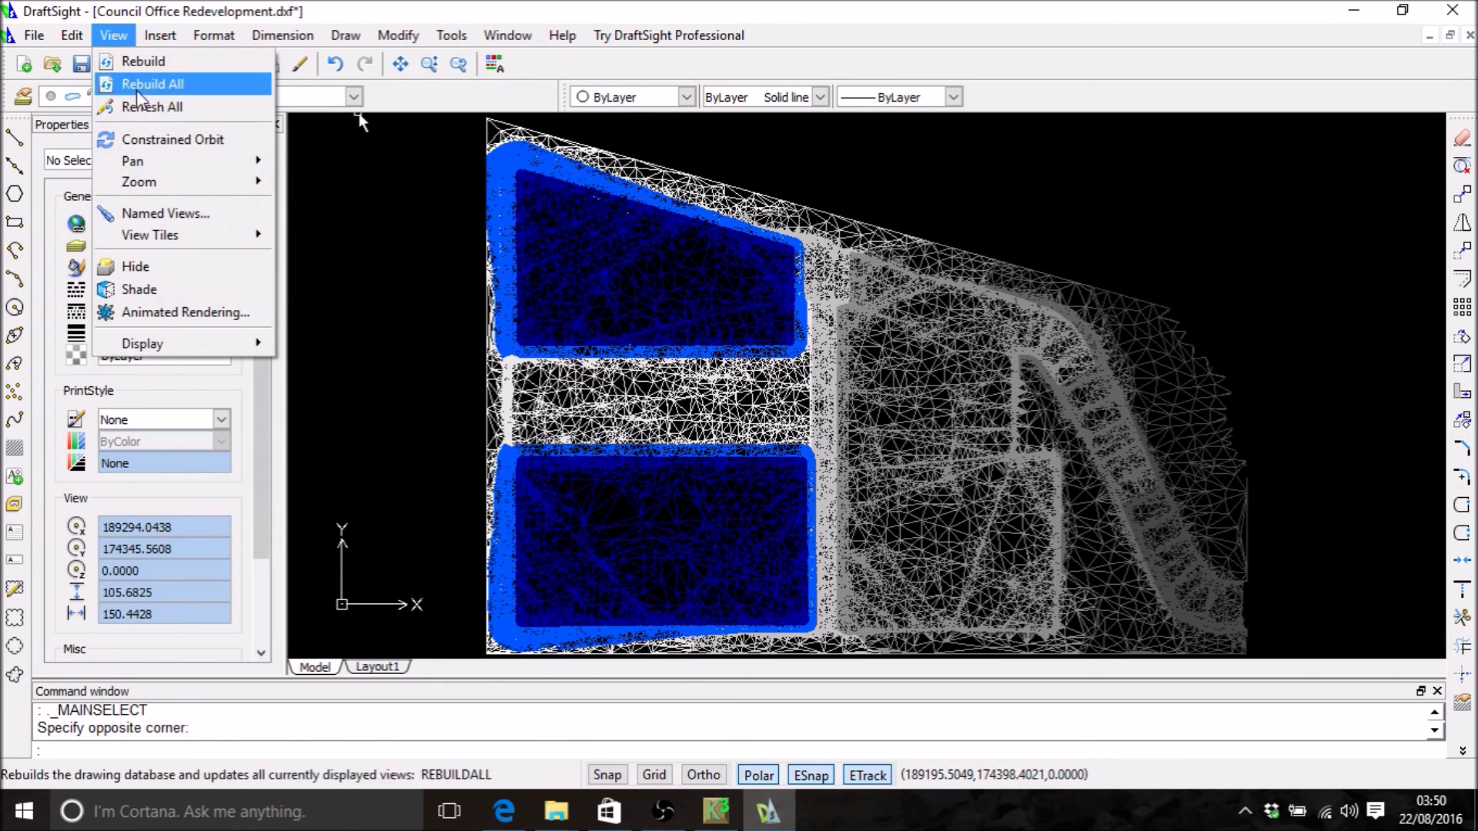
left_click(157, 292)
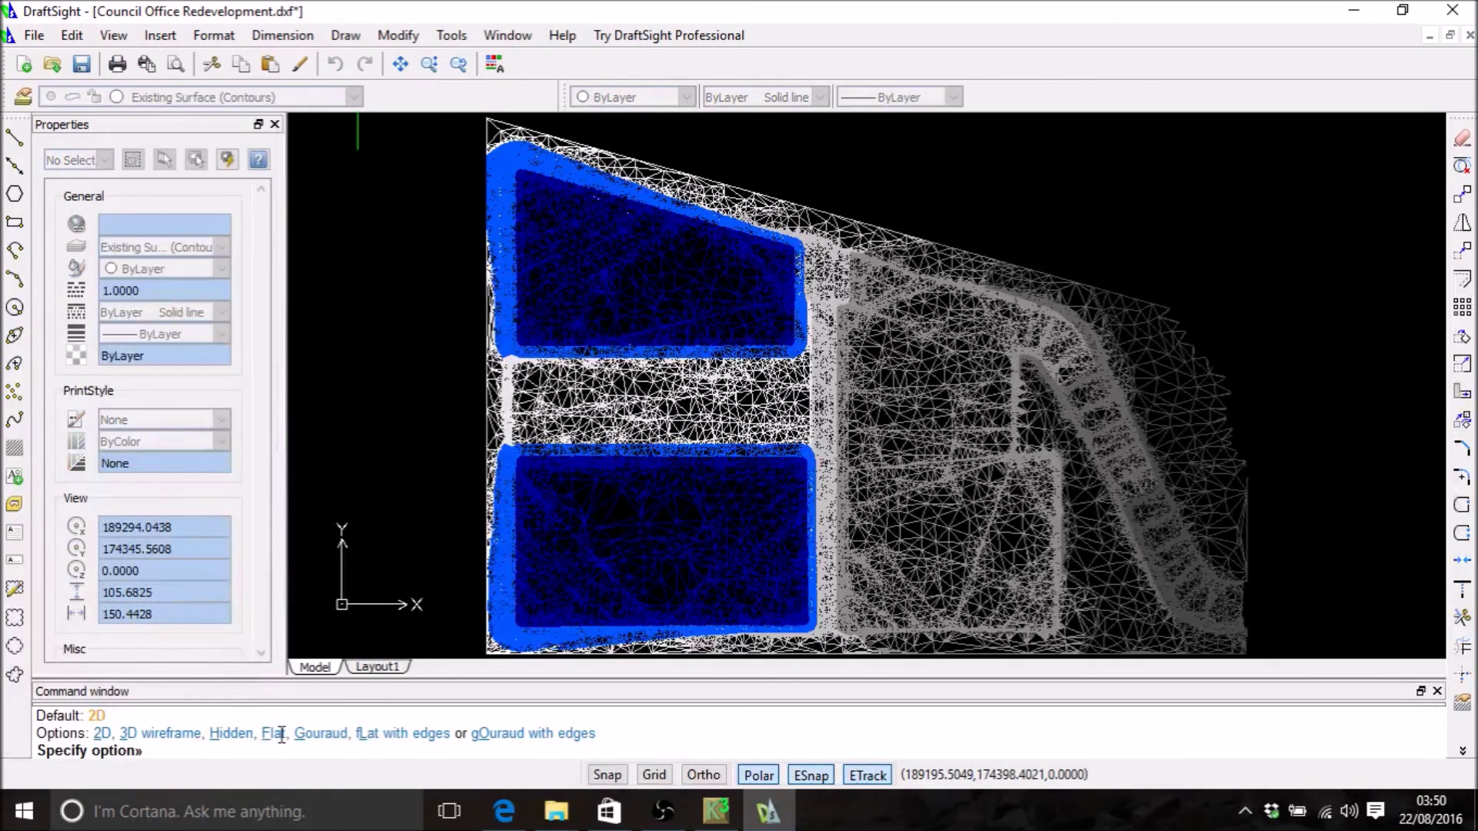
type("G")
key("Return")
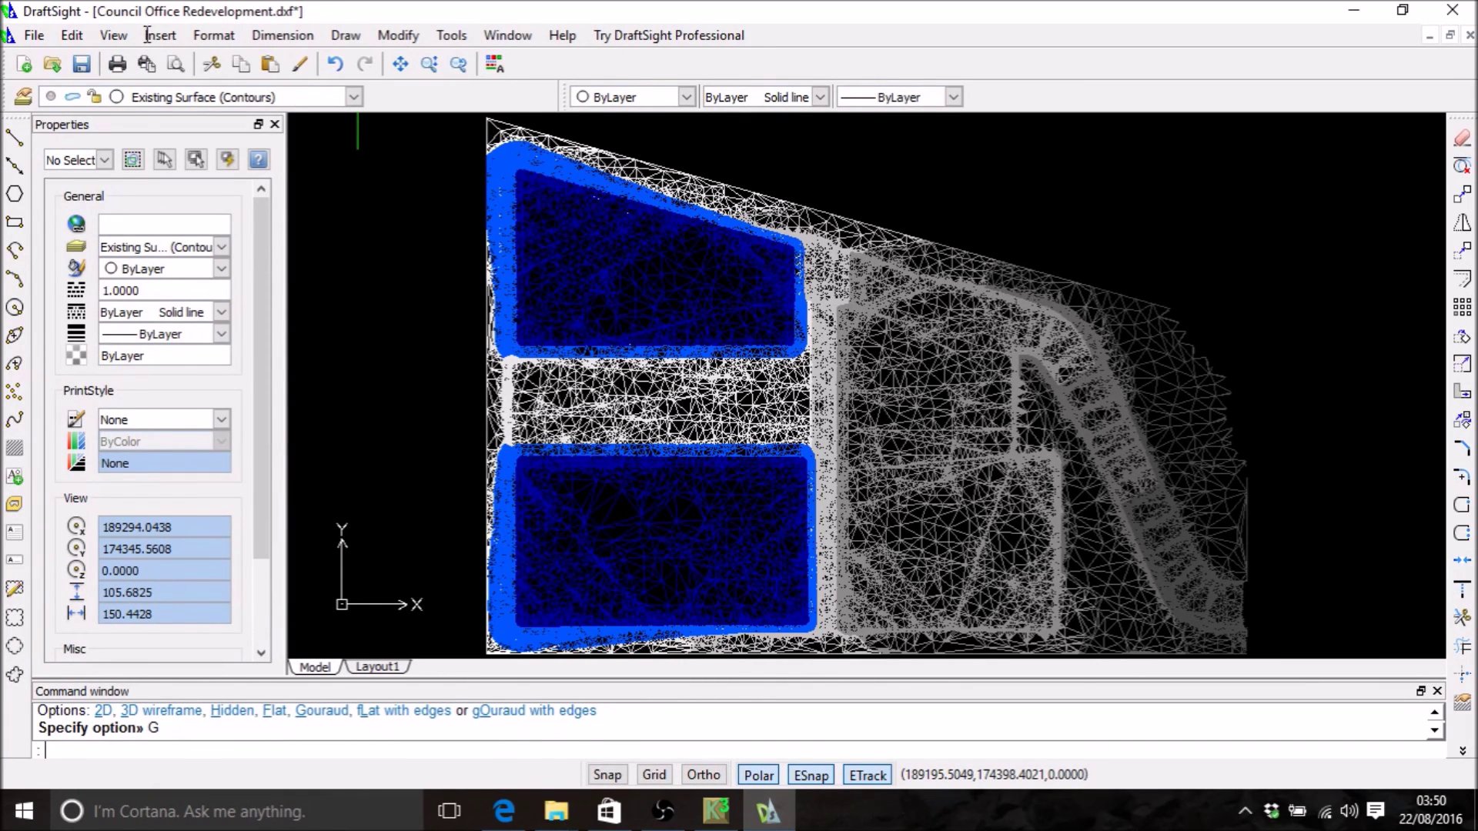
Step: Examine the shaded surface in 3D with Constrained Orbit, tilting to a low oblique angle and looking closer at the platforms
left_click(117, 35)
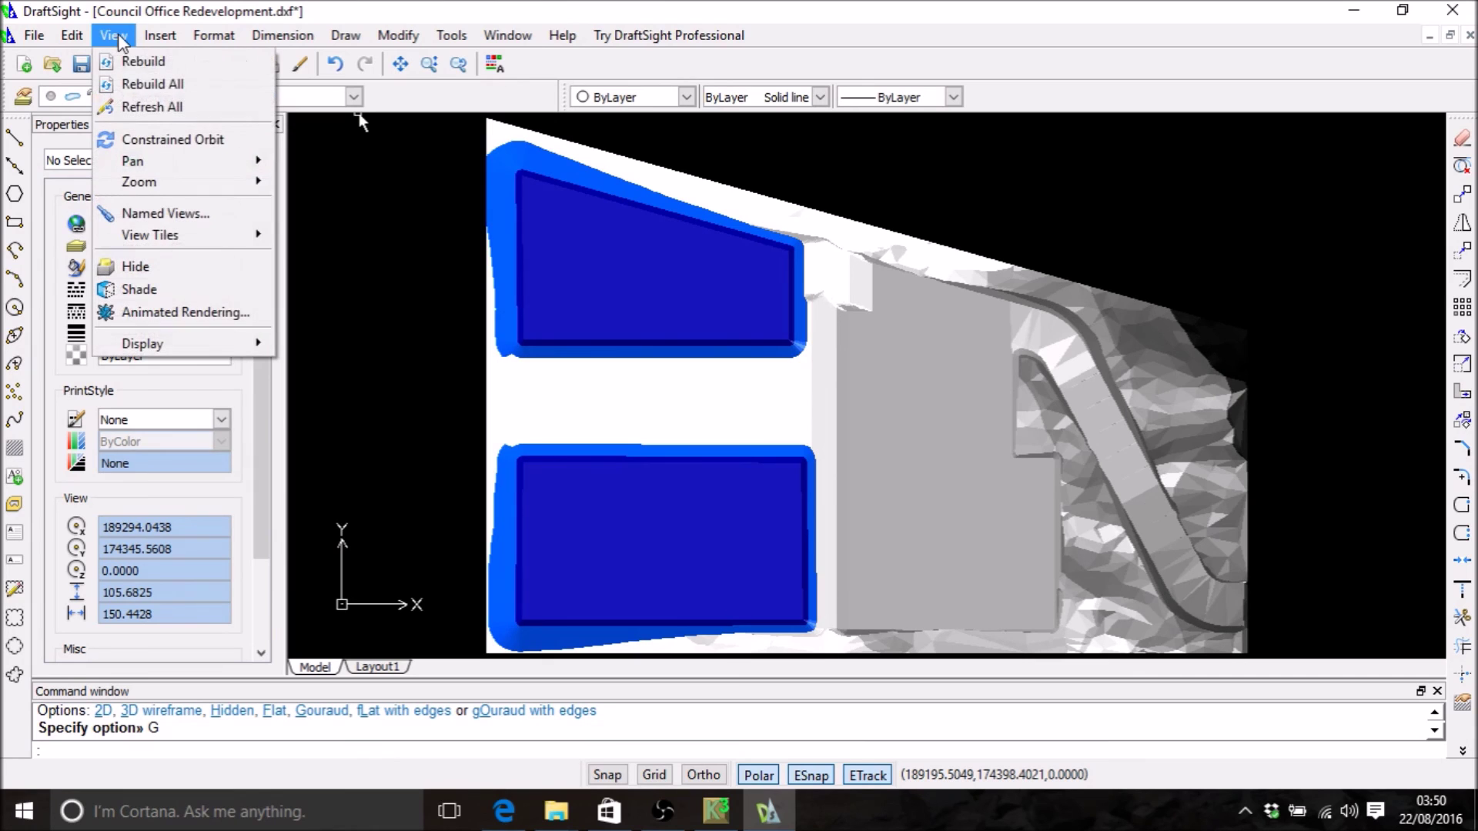
left_click(164, 142)
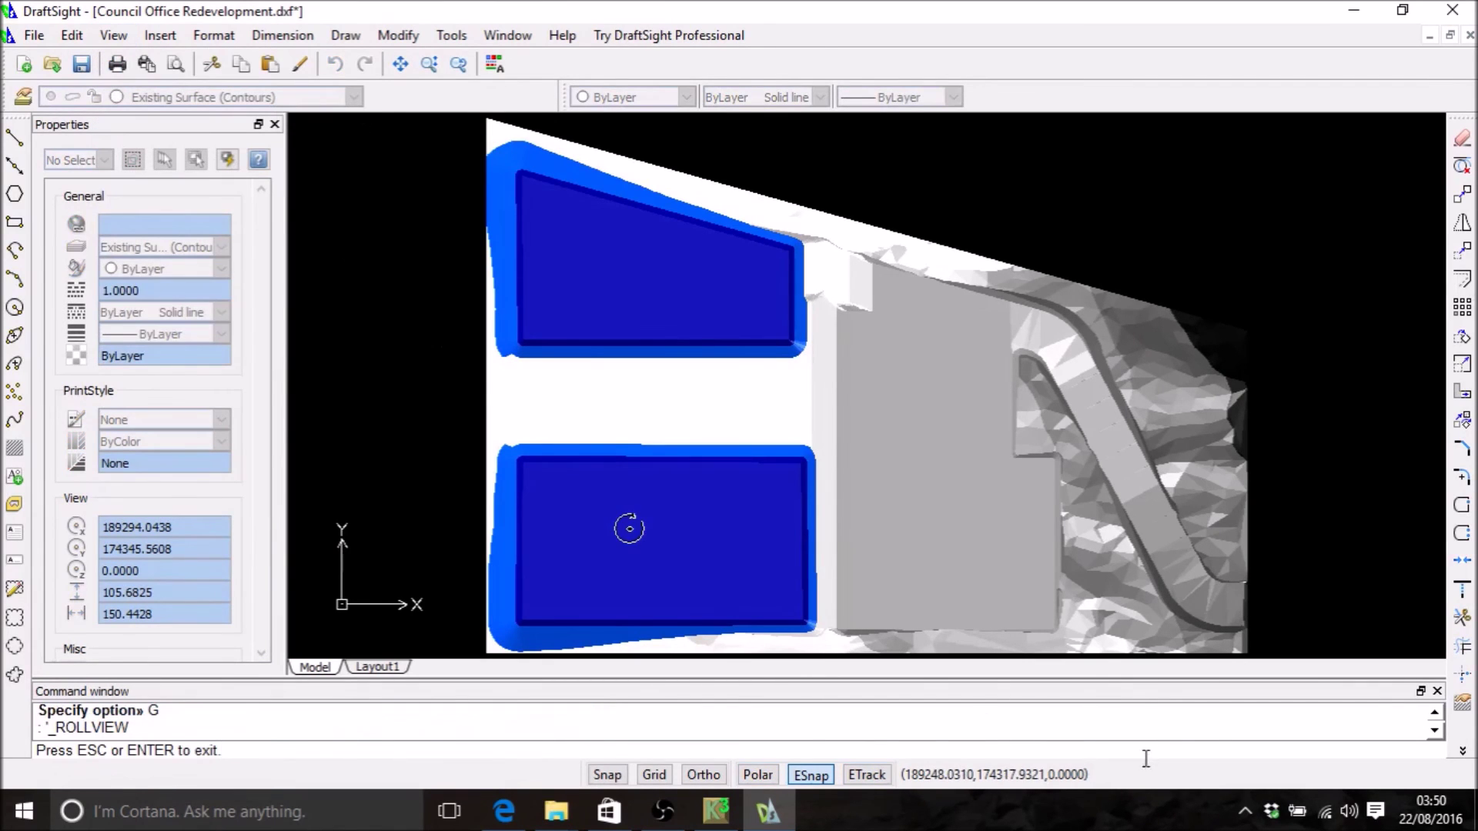
mouse_move(968, 532)
left_mouse_down()
mouse_move(963, 445)
mouse_move(892, 414)
mouse_move(897, 386)
mouse_move(949, 378)
mouse_move(990, 390)
mouse_move(626, 534)
mouse_move(567, 528)
mouse_move(838, 469)
mouse_move(847, 420)
mouse_move(875, 457)
left_mouse_up()
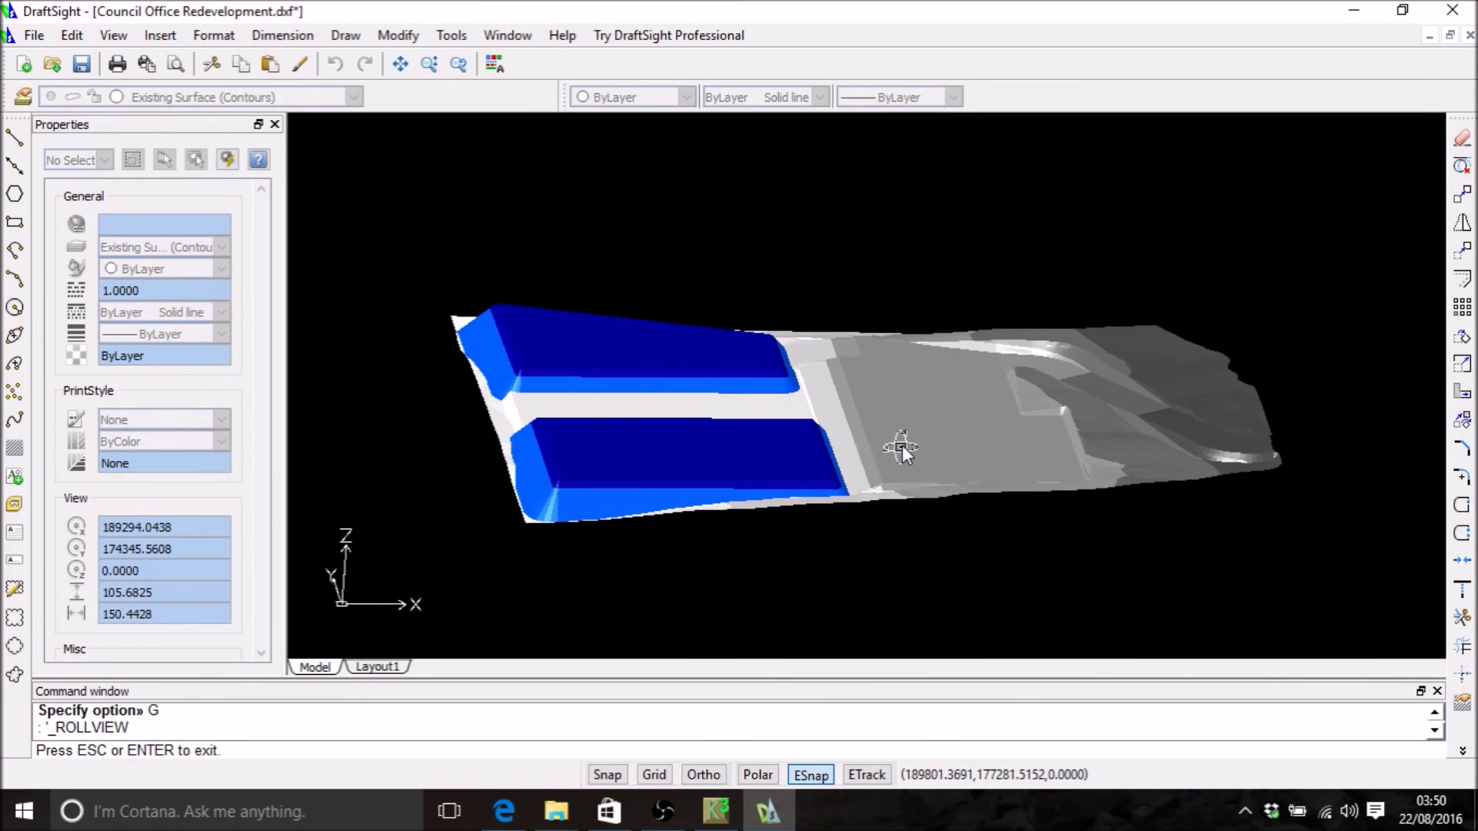
scroll(903, 445, "up", 3)
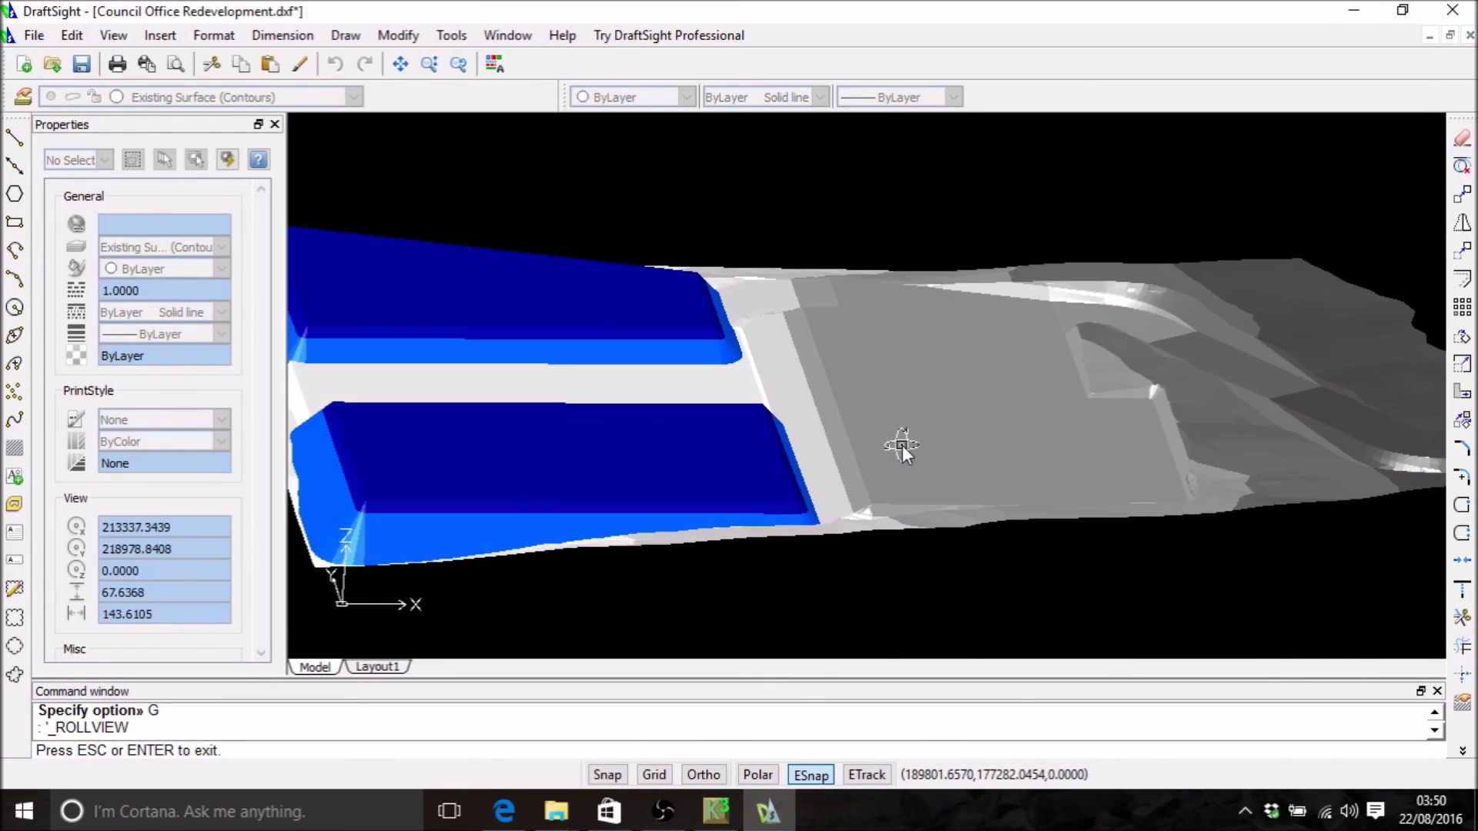